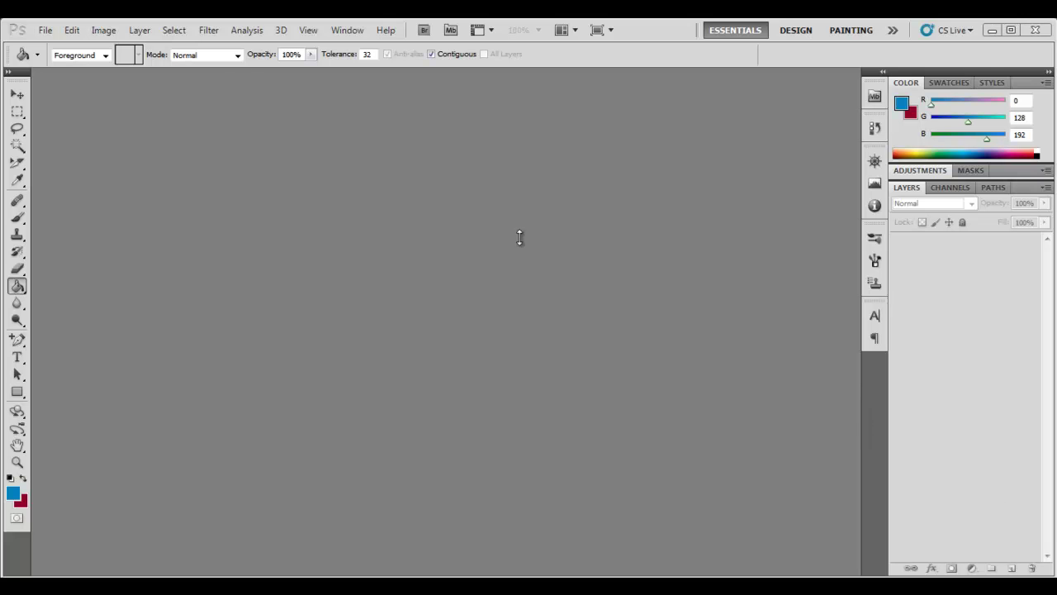
Step: Create a new white document 100 pixels wide by 1024 pixels tall
click(44, 31)
click(46, 43)
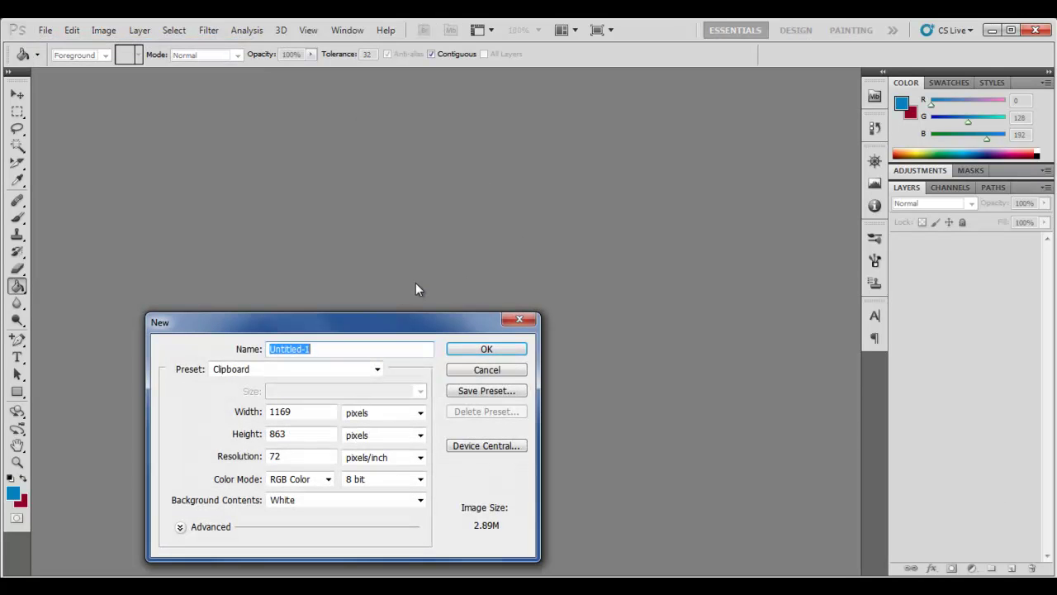
drag(339, 325, 437, 172)
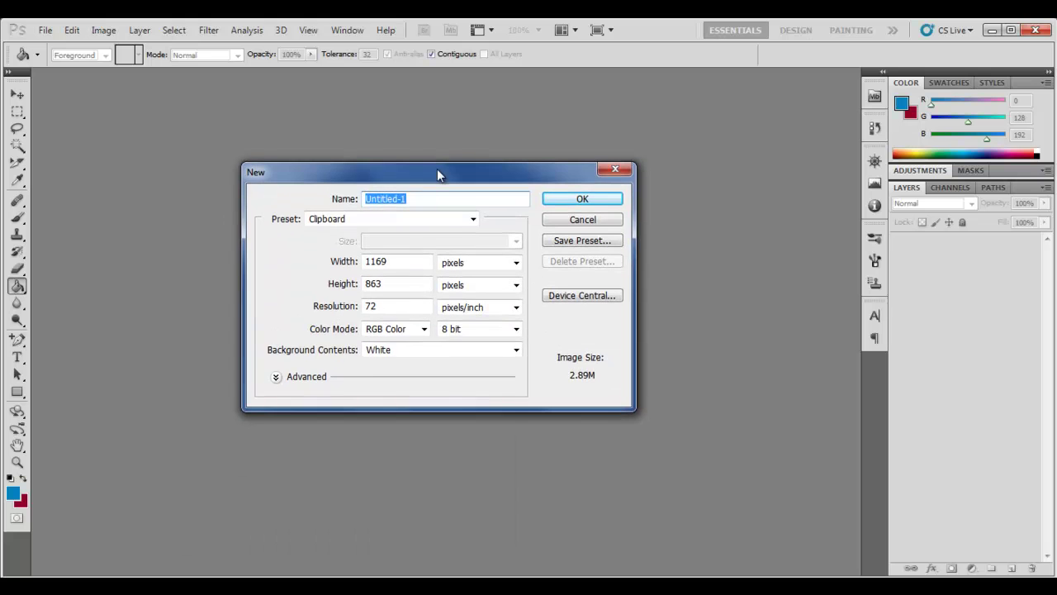
click(403, 261)
drag(402, 261, 361, 283)
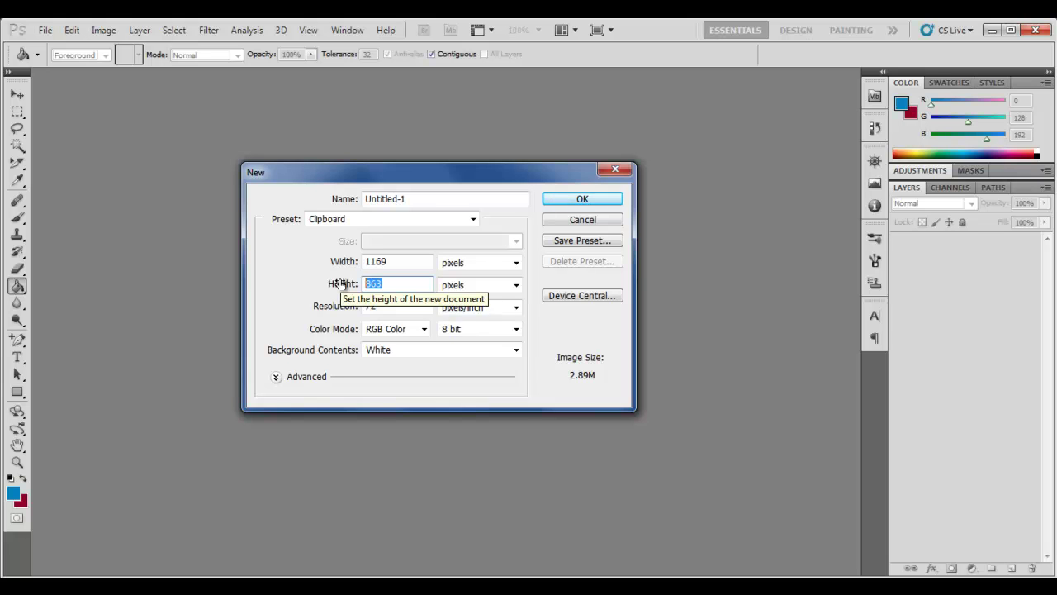
text(1024)
drag(401, 261, 374, 261)
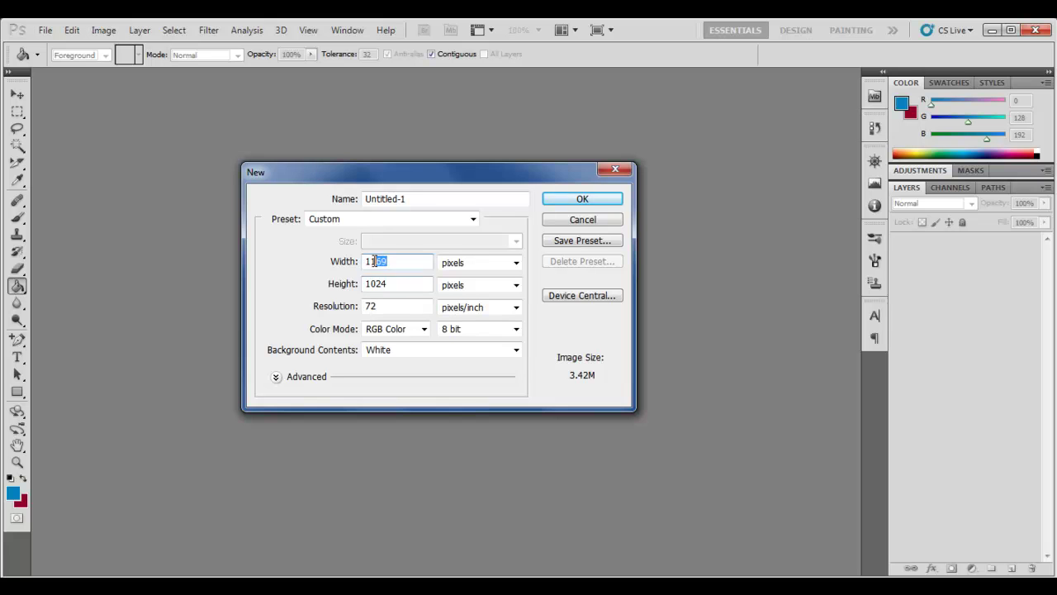
double_click(374, 261)
text(100)
click(603, 199)
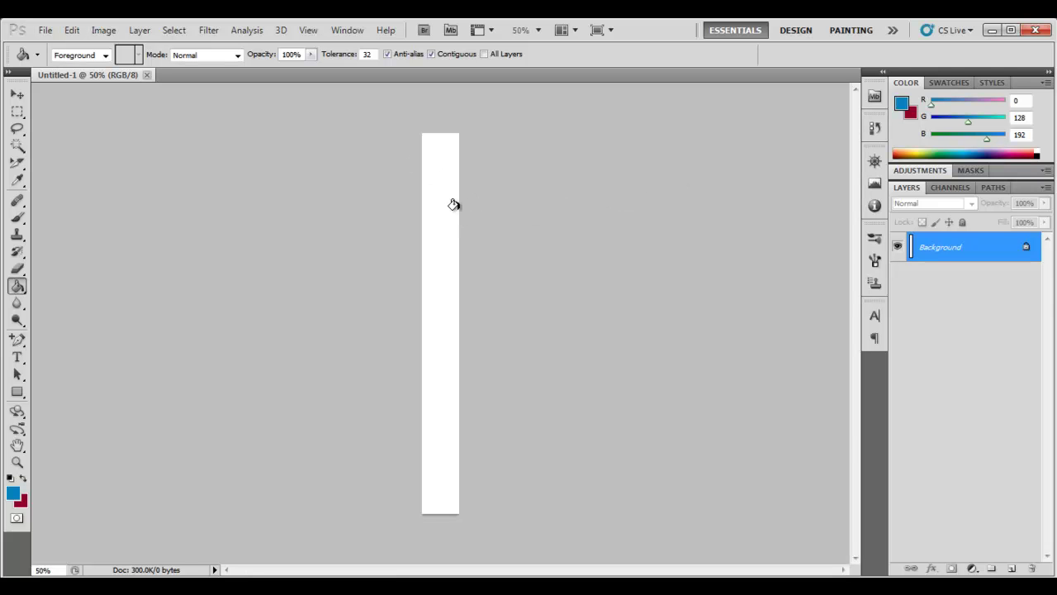
Step: Widen the canvas to 400 pixels with Canvas Size
click(103, 30)
mouse_move(139, 30)
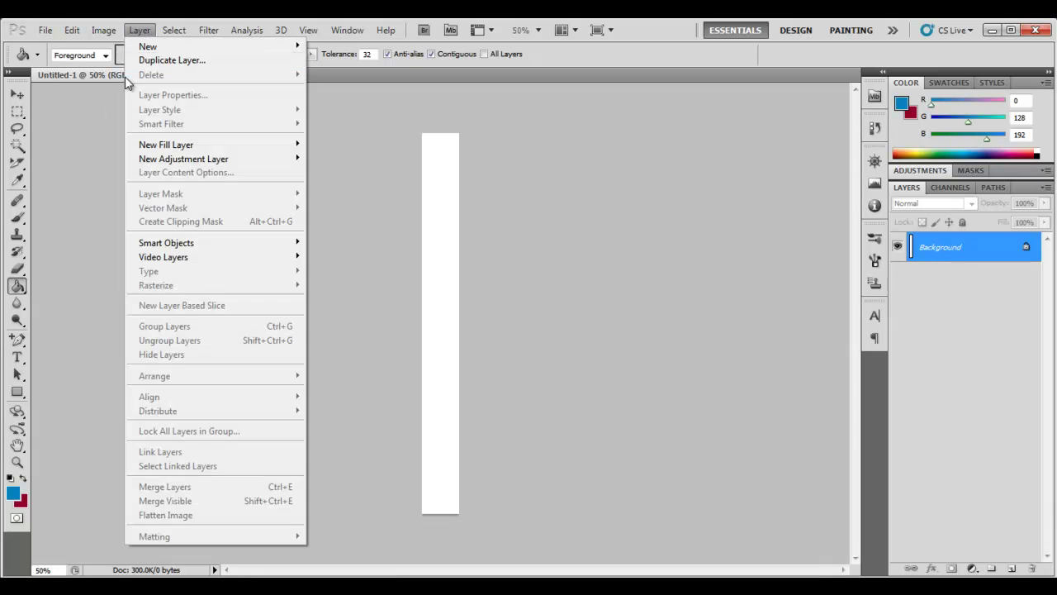
mouse_move(103, 30)
click(169, 154)
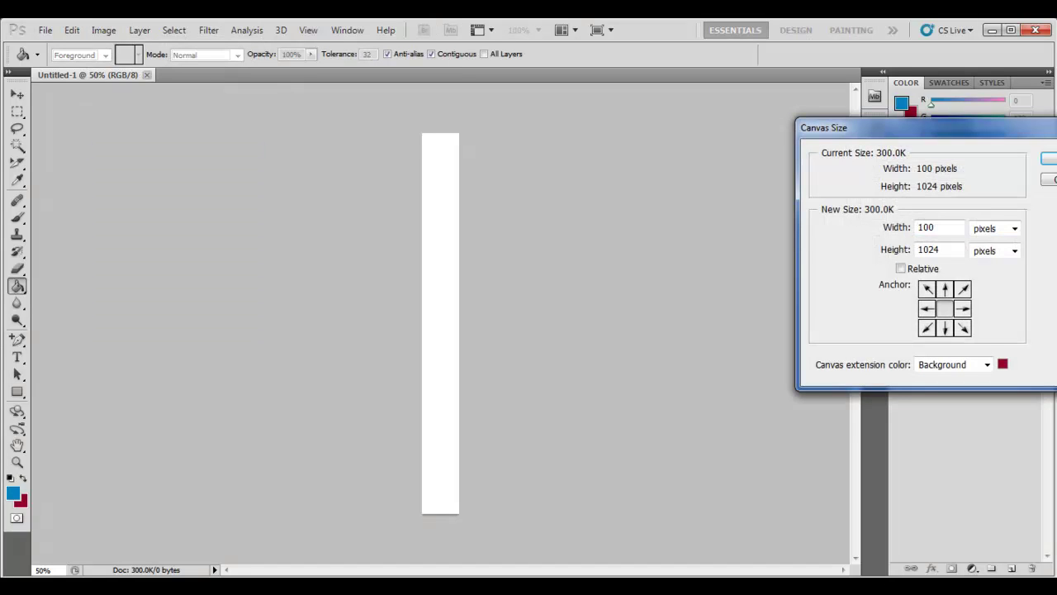
click(907, 231)
text(400)
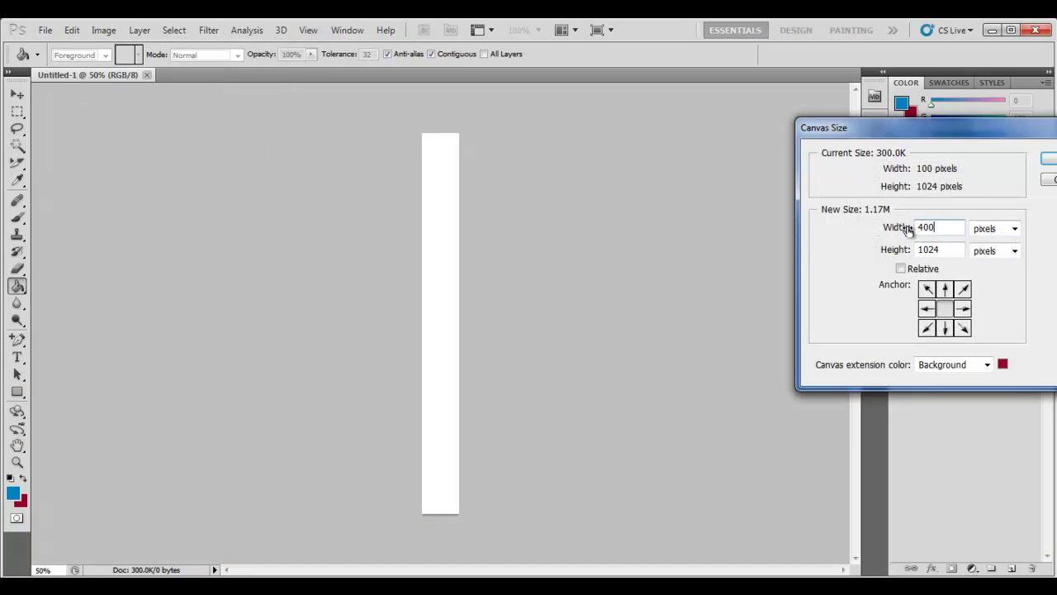
key(Return)
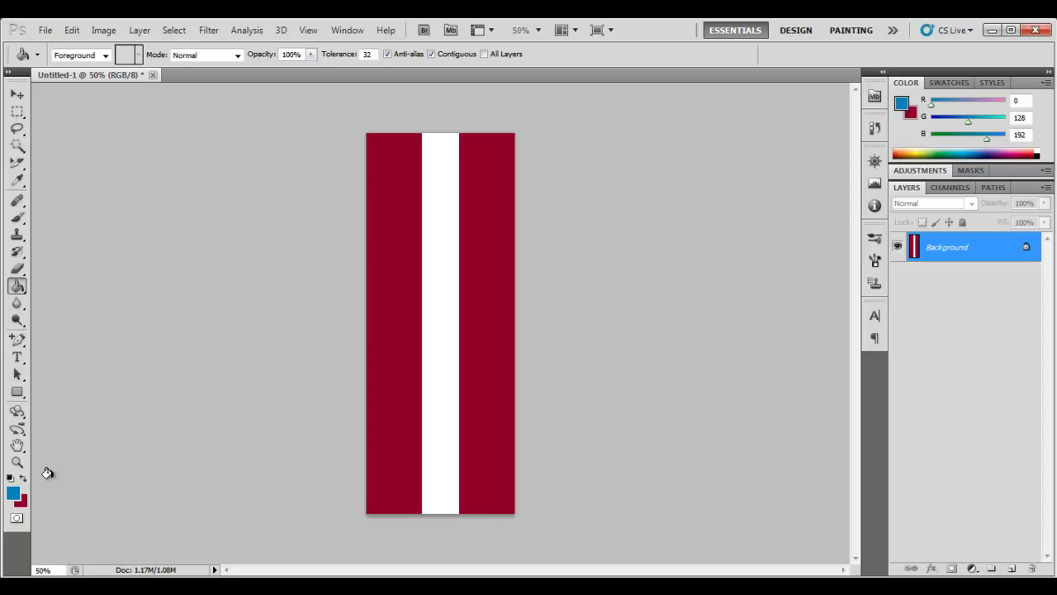
Step: Paint-bucket the left and right red canvas stripes white
click(21, 501)
key(Escape)
click(13, 494)
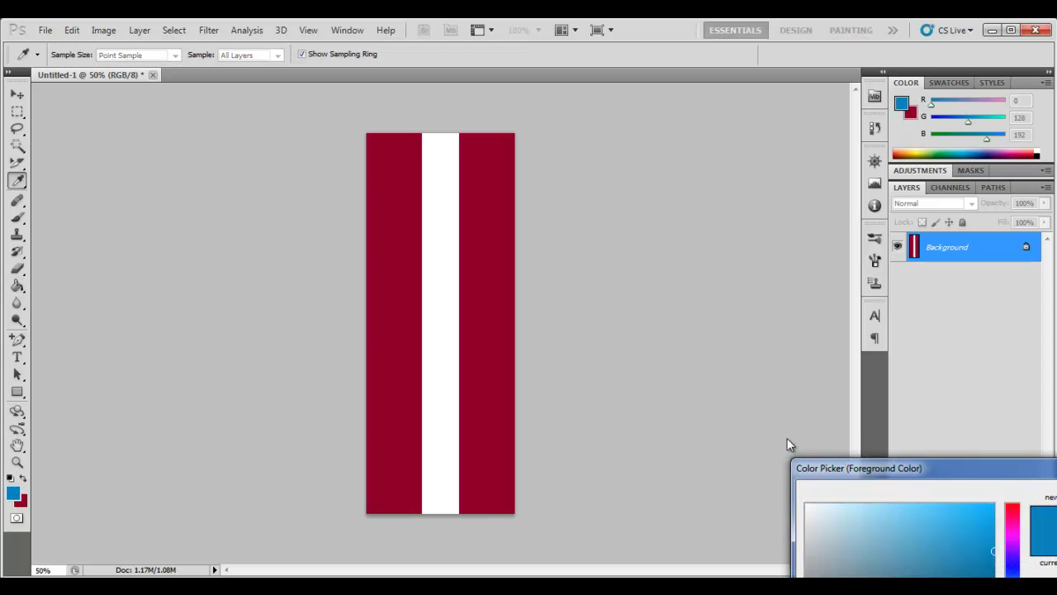
click(408, 244)
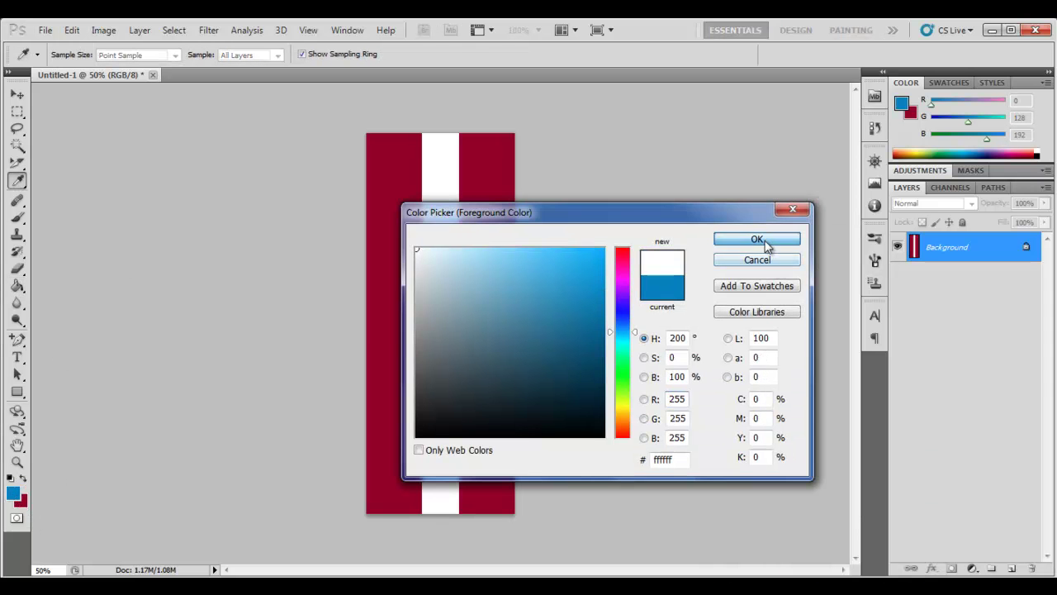
click(764, 245)
key(g)
click(471, 180)
click(408, 193)
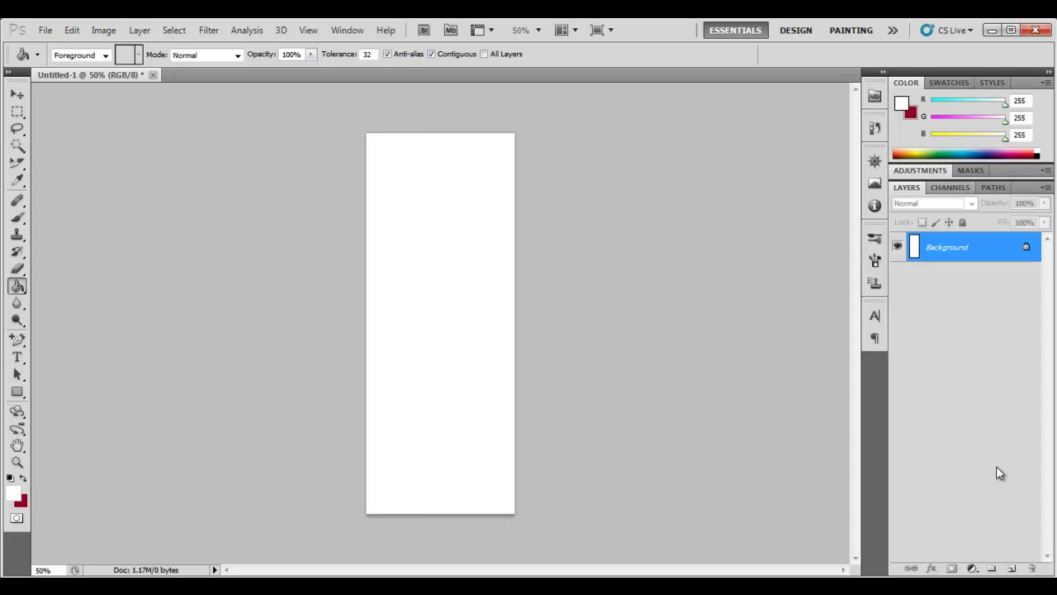
Step: Add Layer 1 and fill it with light blue (R 98, G 203, B 255)
click(1012, 569)
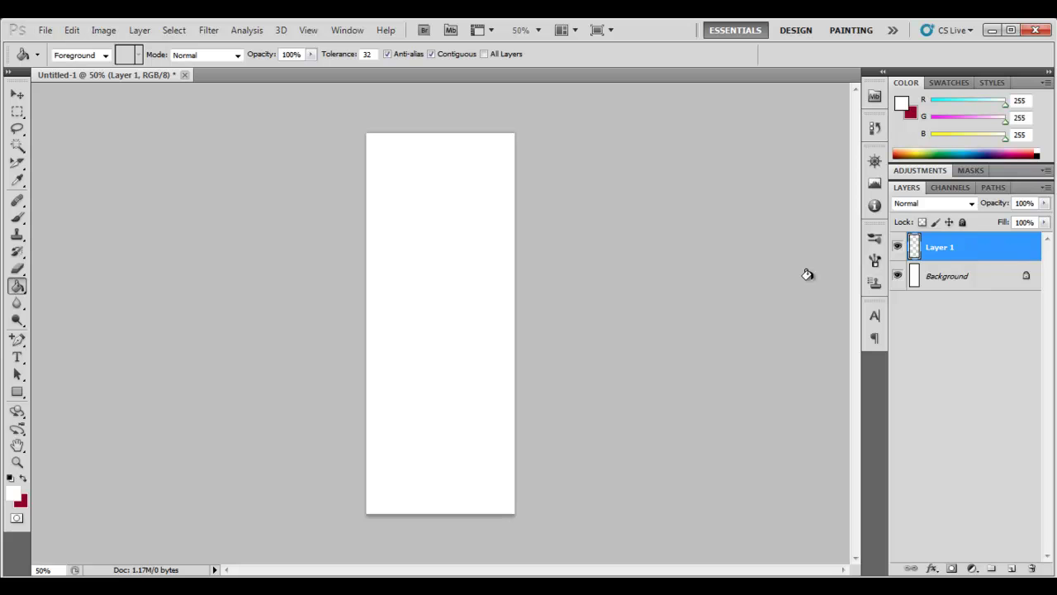
click(17, 286)
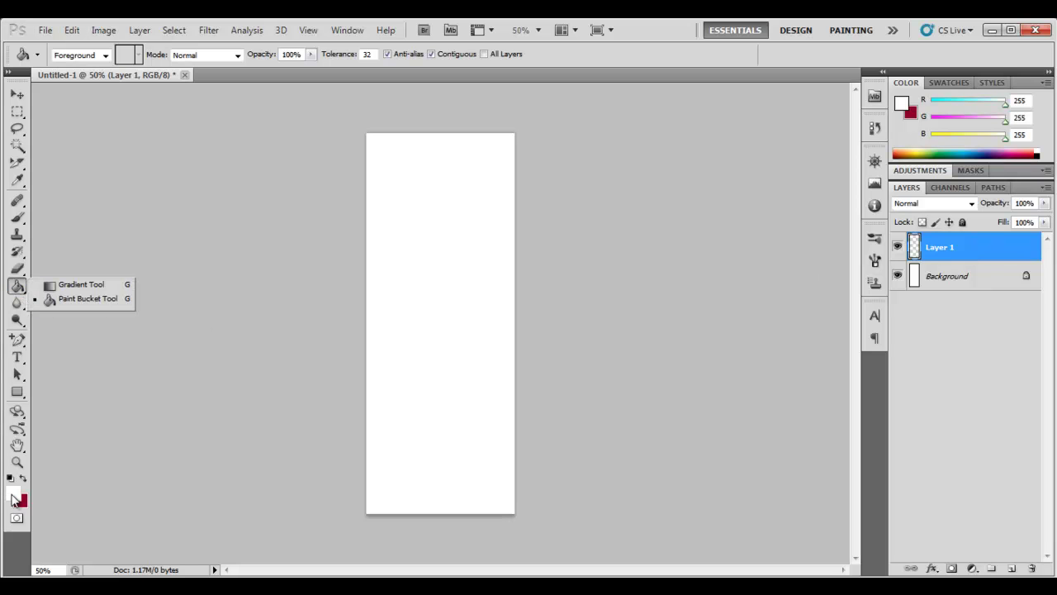
click(13, 493)
click(533, 248)
click(727, 238)
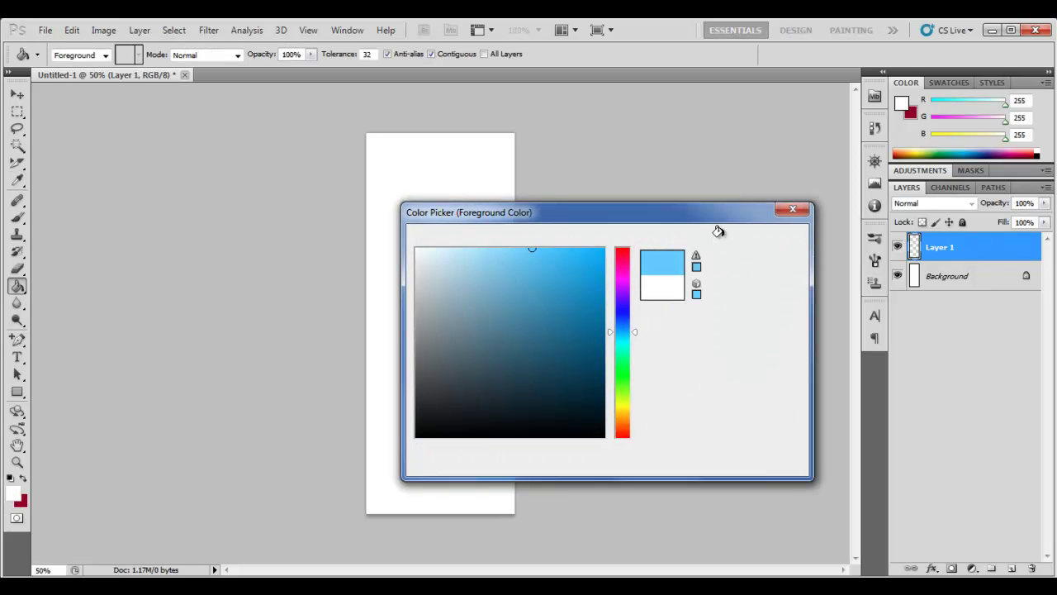
click(475, 213)
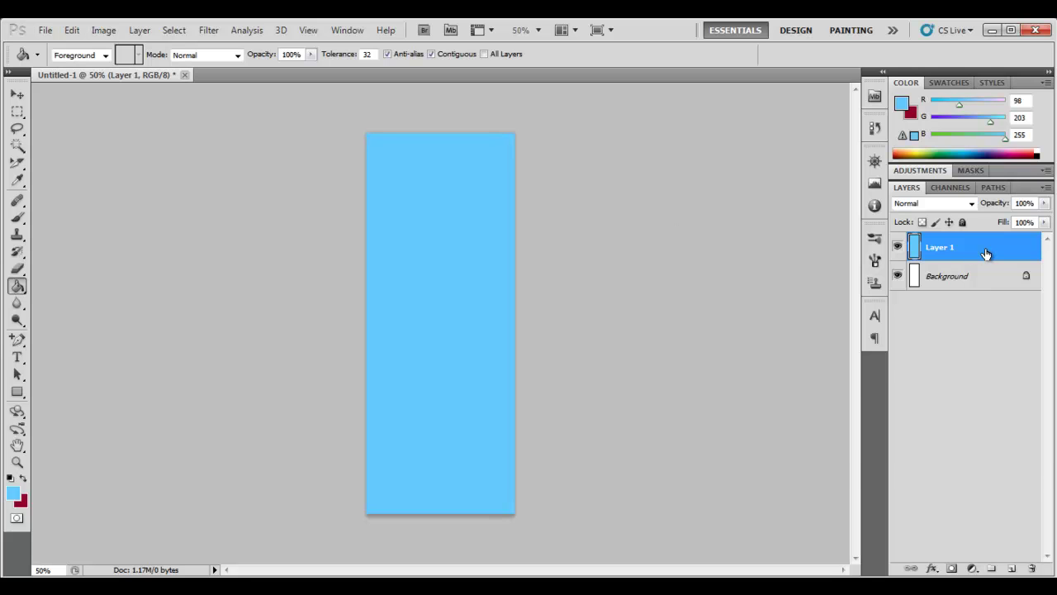
Step: Turn on a Gradient Overlay style for Layer 1 and bring up its Gradient Editor
double_click(985, 253)
drag(948, 136, 457, 126)
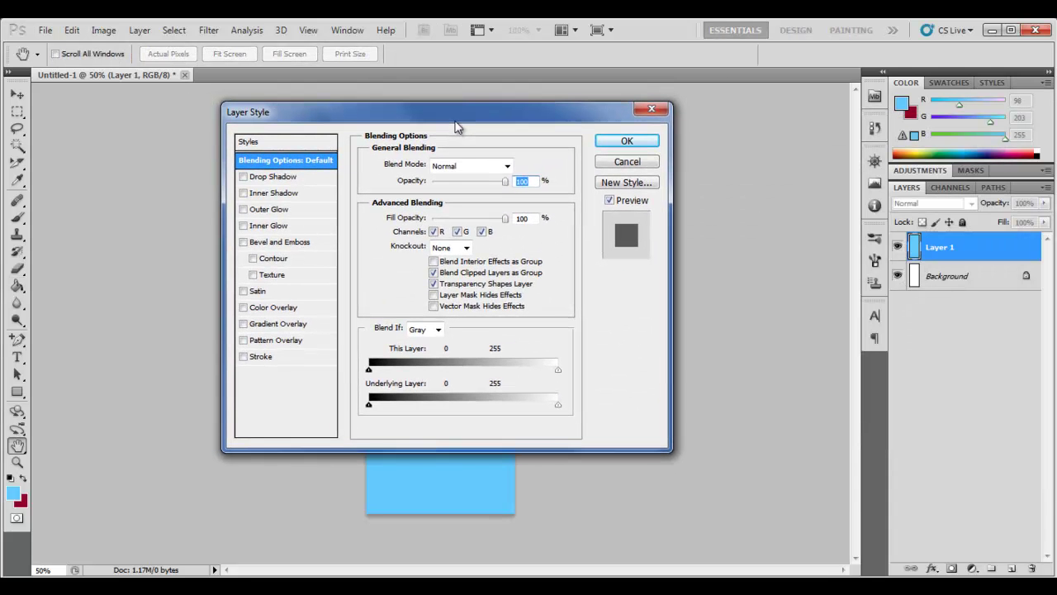
click(245, 324)
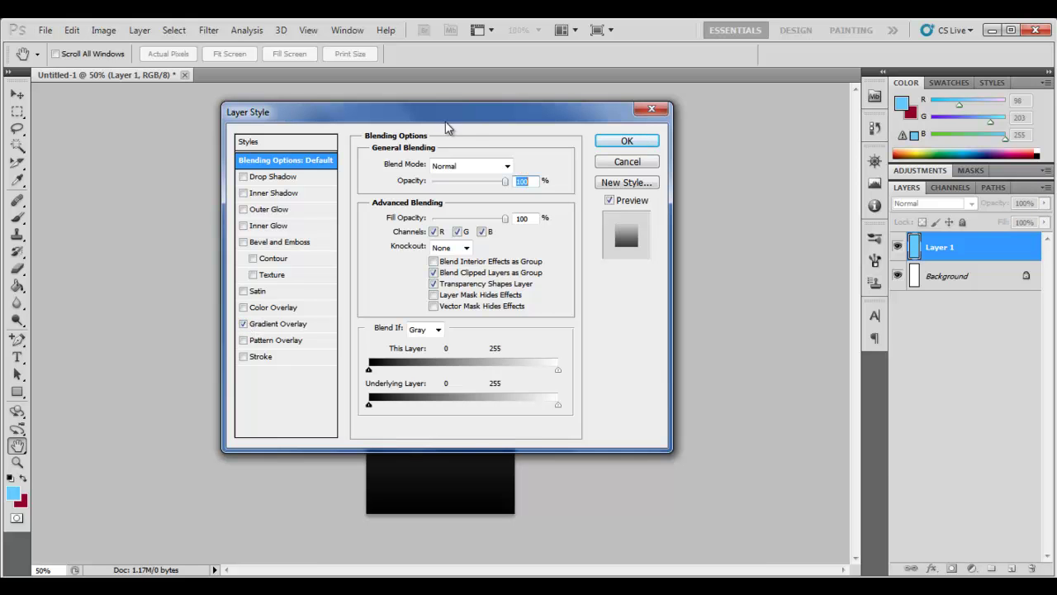
drag(450, 124, 769, 108)
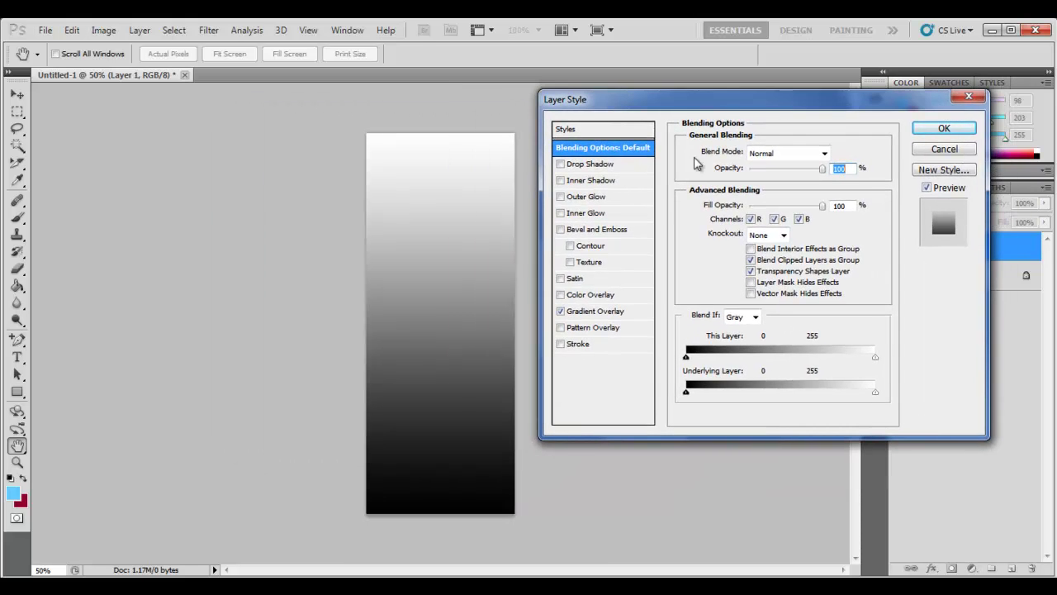
click(599, 311)
click(774, 185)
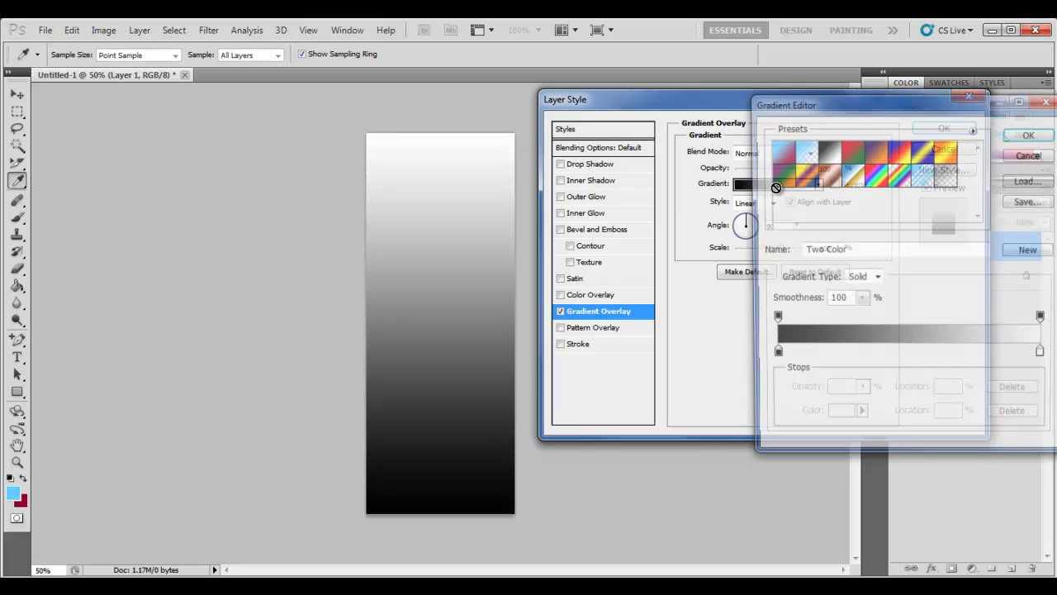
drag(779, 102, 702, 89)
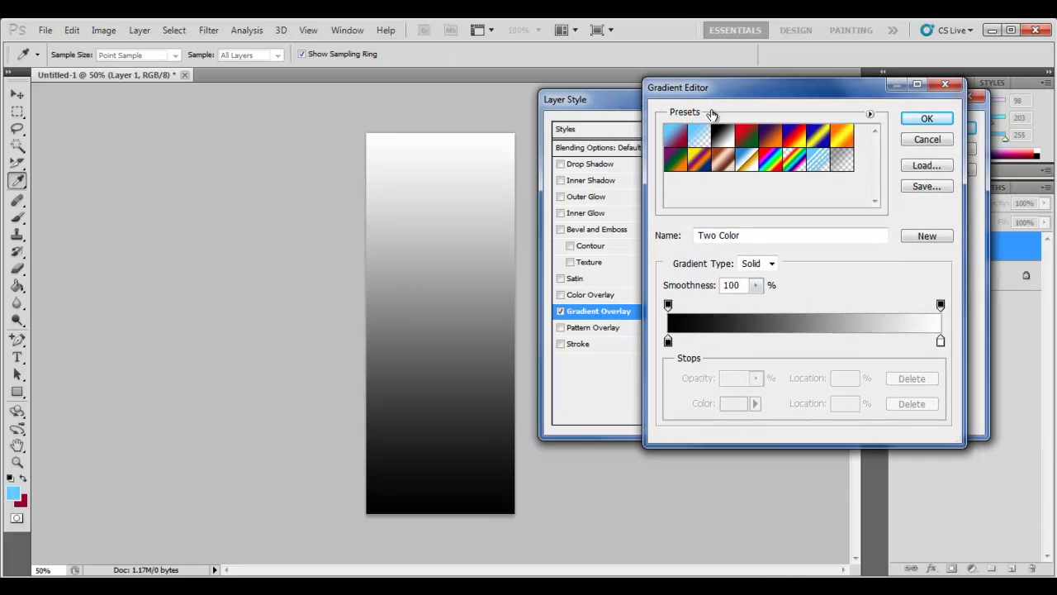
Step: Set the gradient's left colour stop to dark red (760000)
click(668, 342)
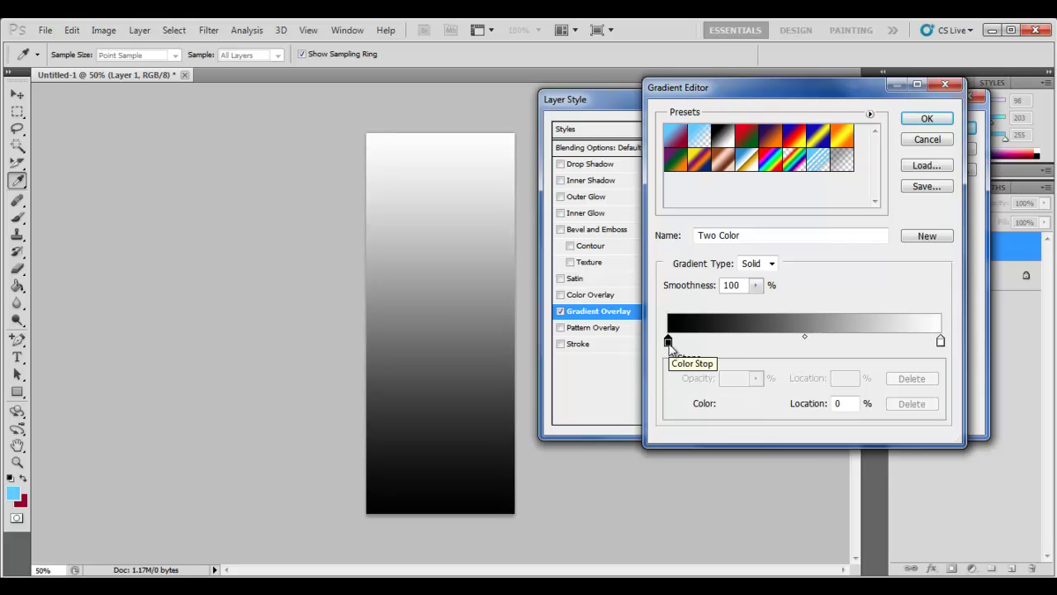
click(733, 403)
drag(579, 214, 733, 169)
drag(609, 382, 660, 209)
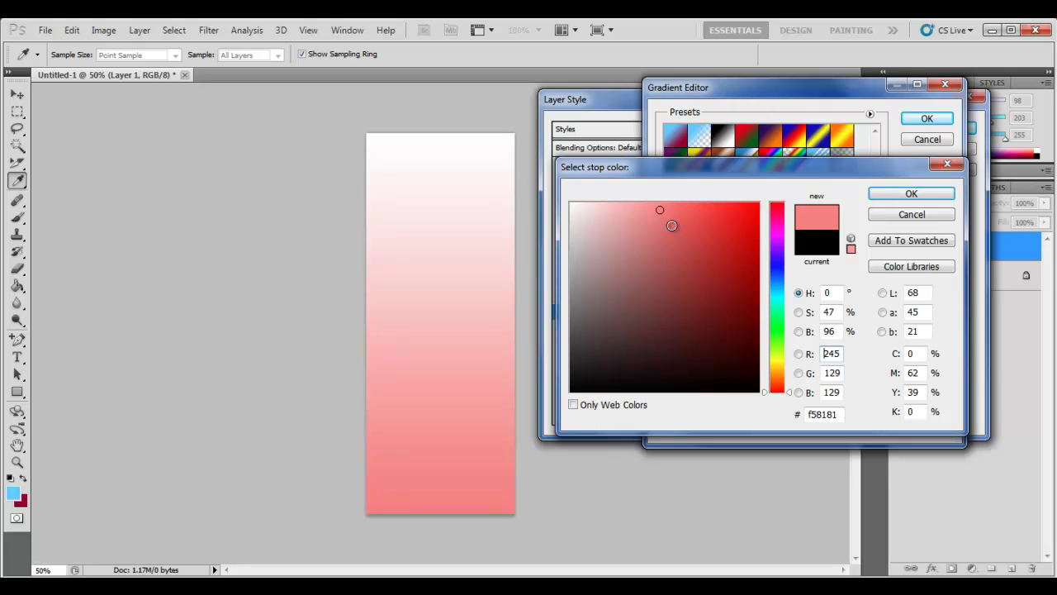
click(704, 249)
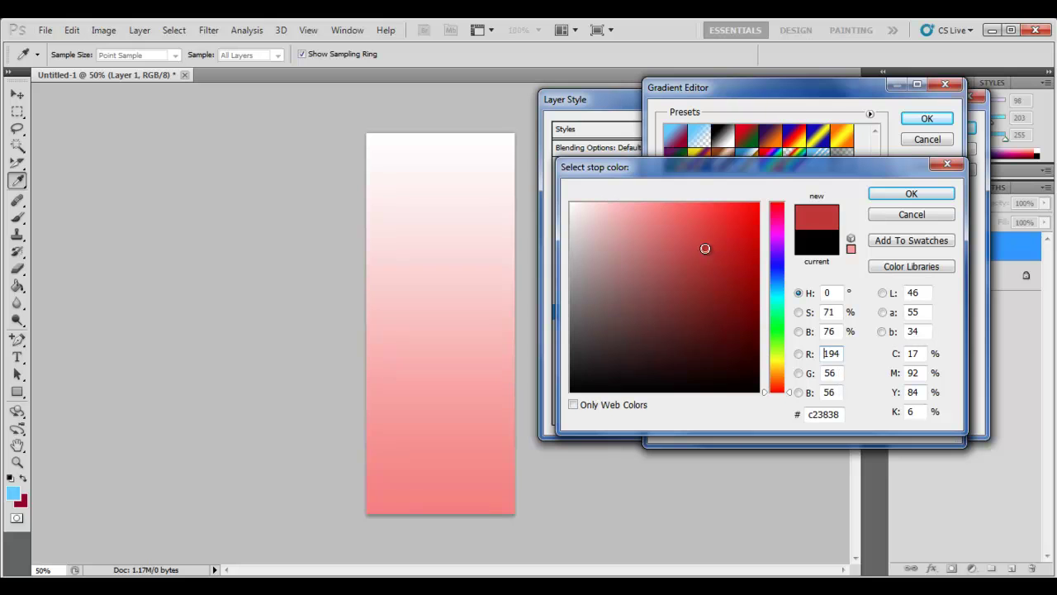
drag(705, 249, 706, 254)
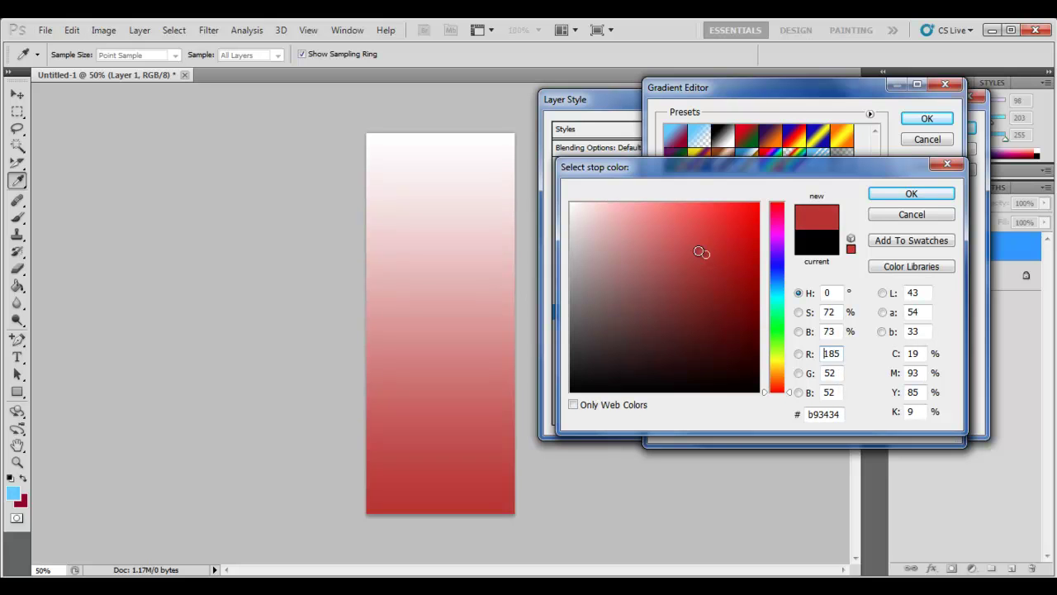
drag(721, 277, 760, 304)
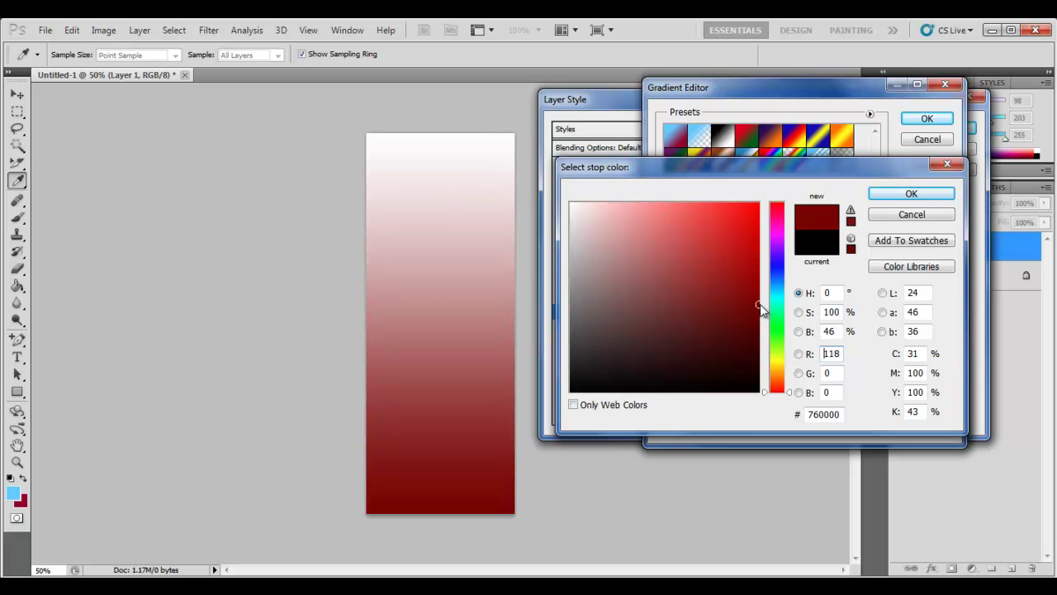
click(925, 198)
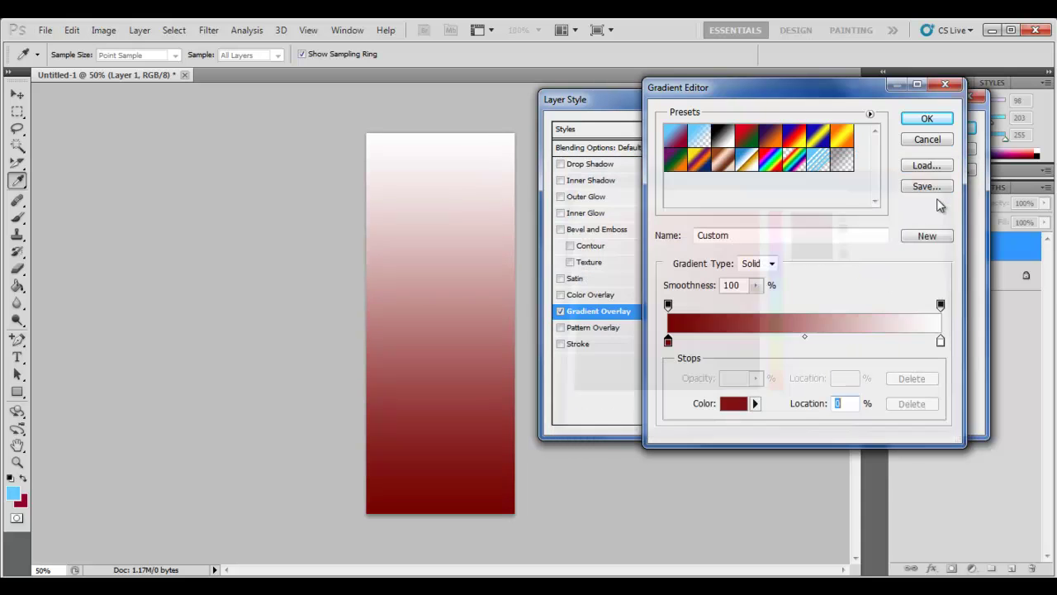
Step: Set the white end stop to light pinkish red fd7272 and confirm the gradient
click(941, 343)
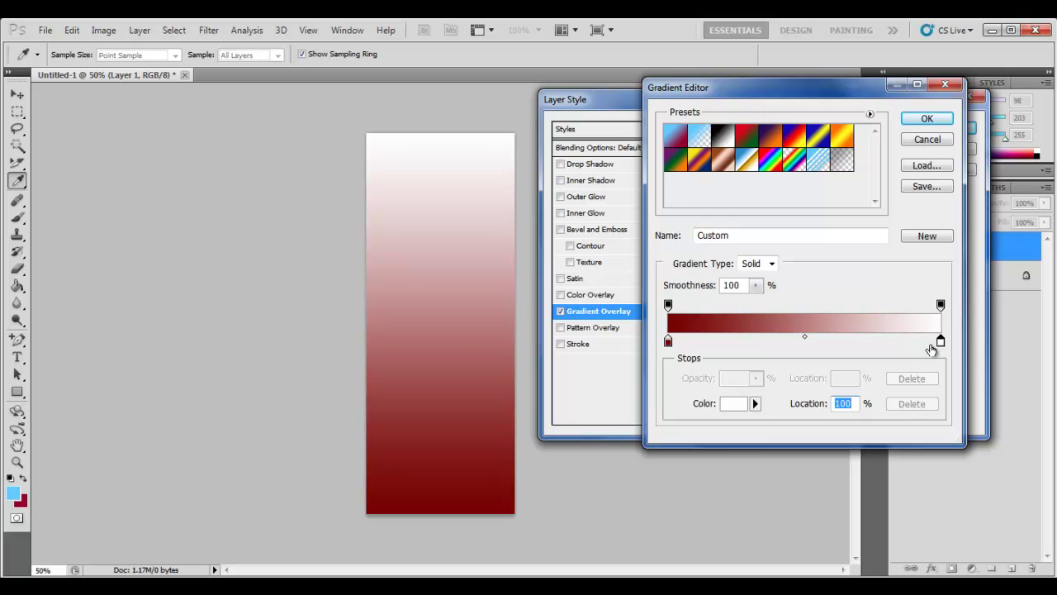
click(738, 405)
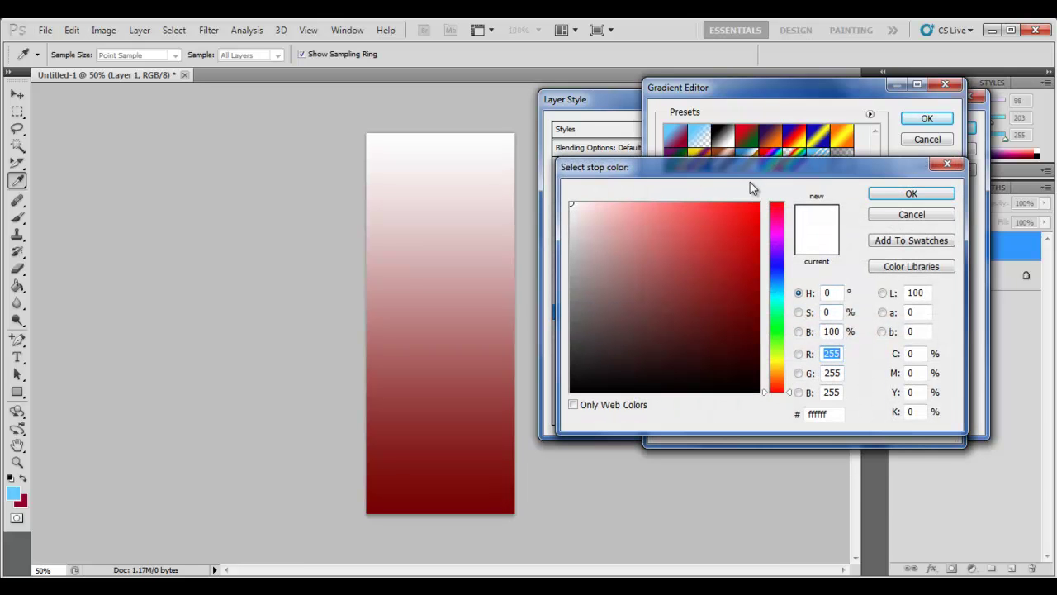
drag(750, 182, 816, 233)
click(740, 256)
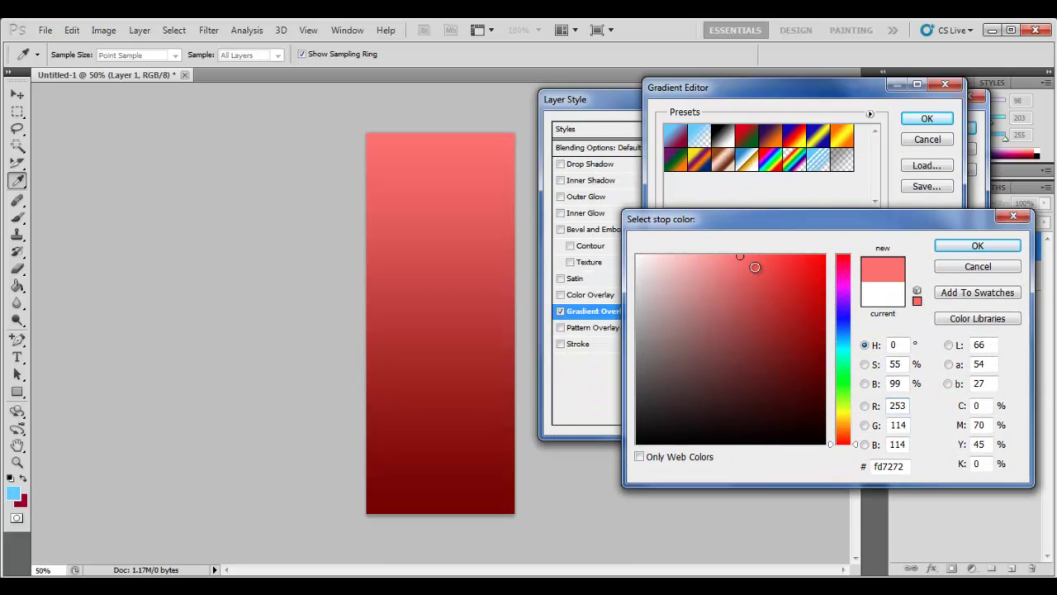
click(753, 264)
click(950, 248)
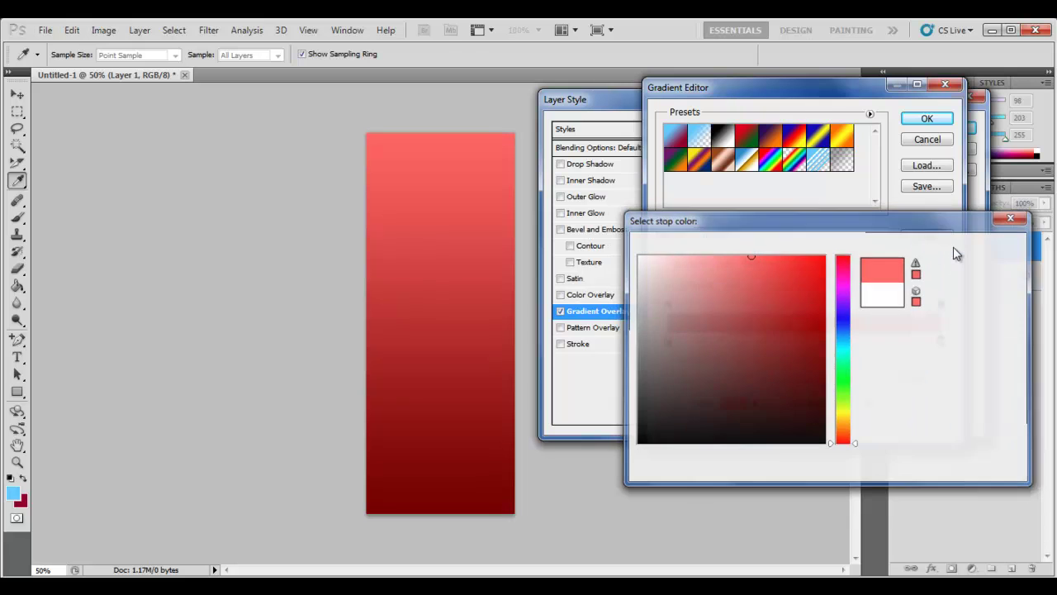
click(928, 119)
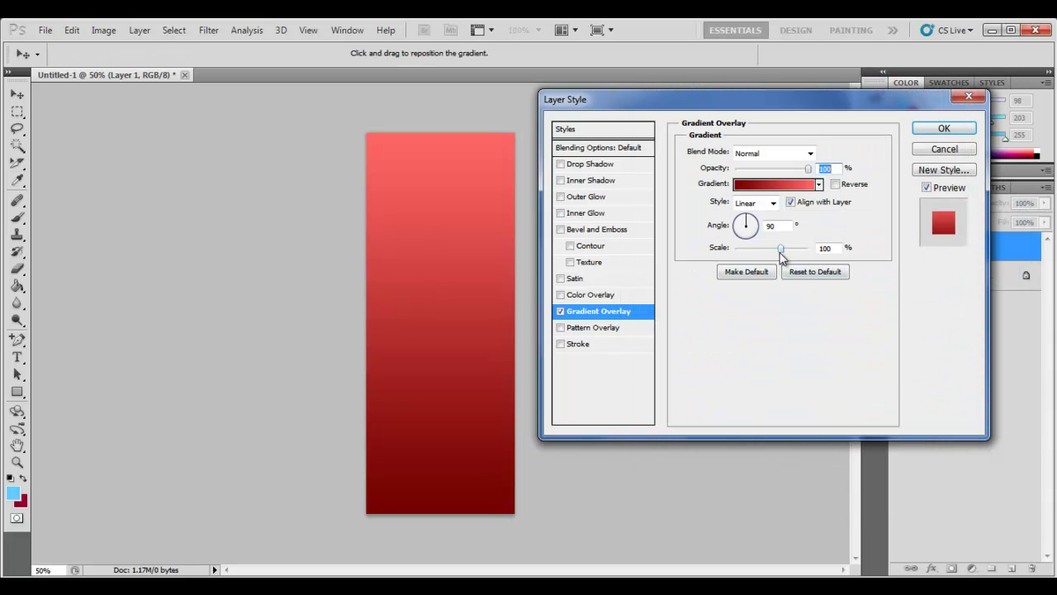
Step: Set the Gradient Overlay scale to about 53% and apply the layer style
drag(784, 251, 723, 253)
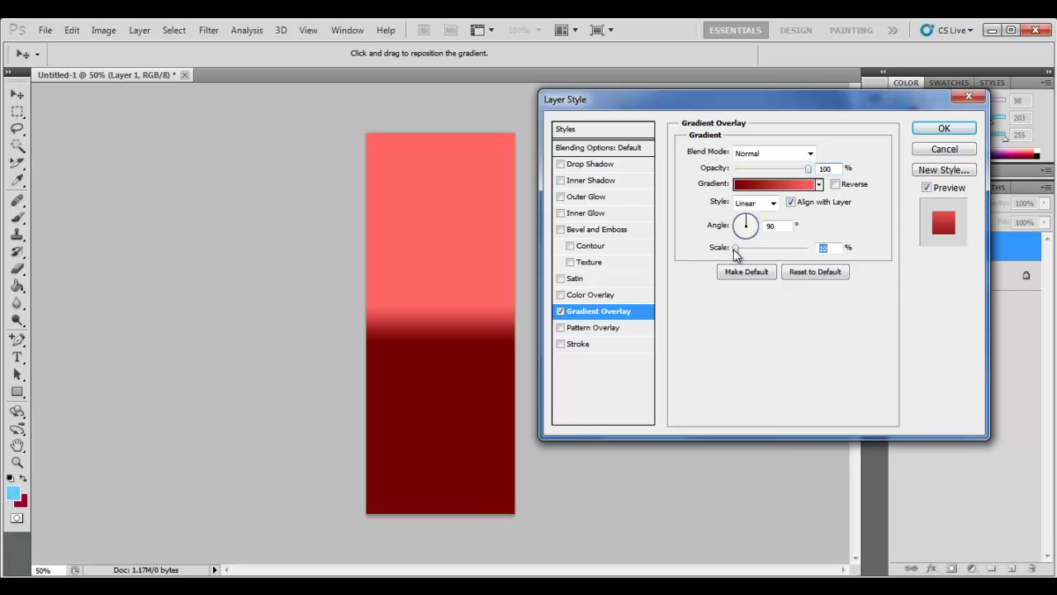
drag(737, 252, 787, 251)
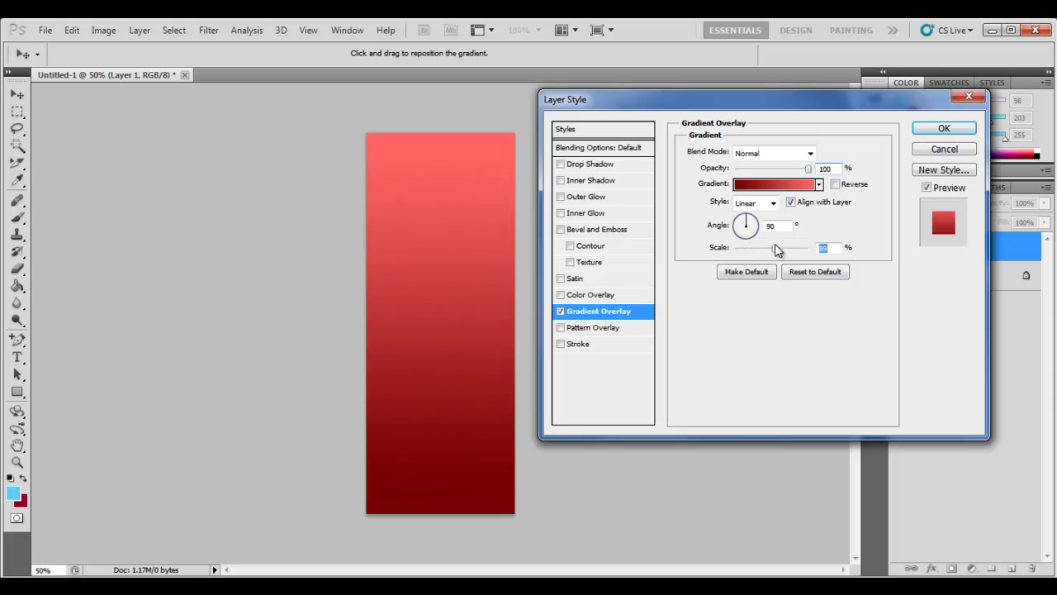
click(968, 131)
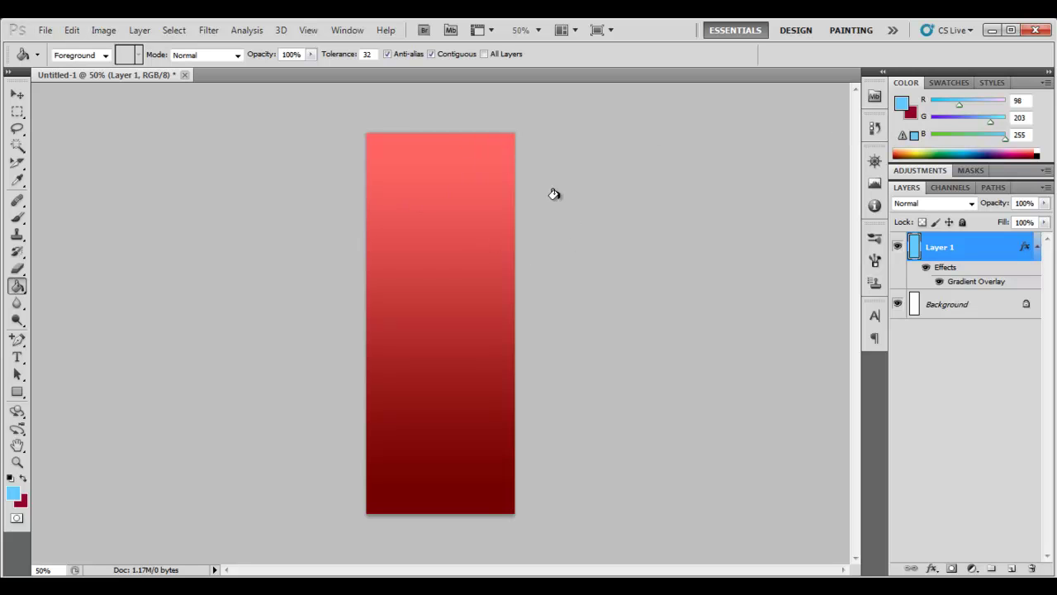
Step: Crop the canvas width to 1 pixel, accepting the clipping warning
click(109, 31)
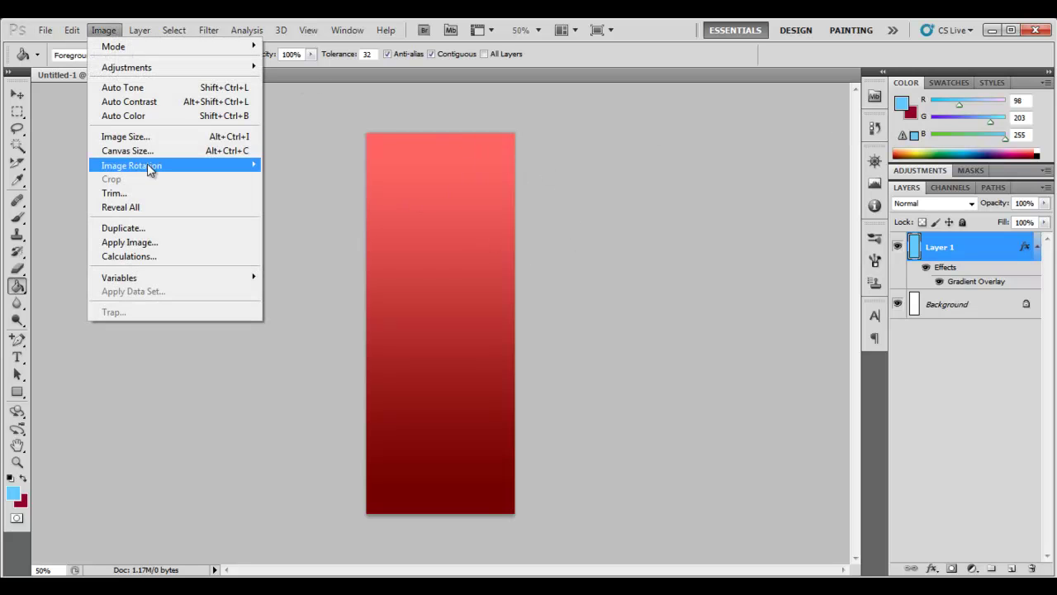
click(156, 149)
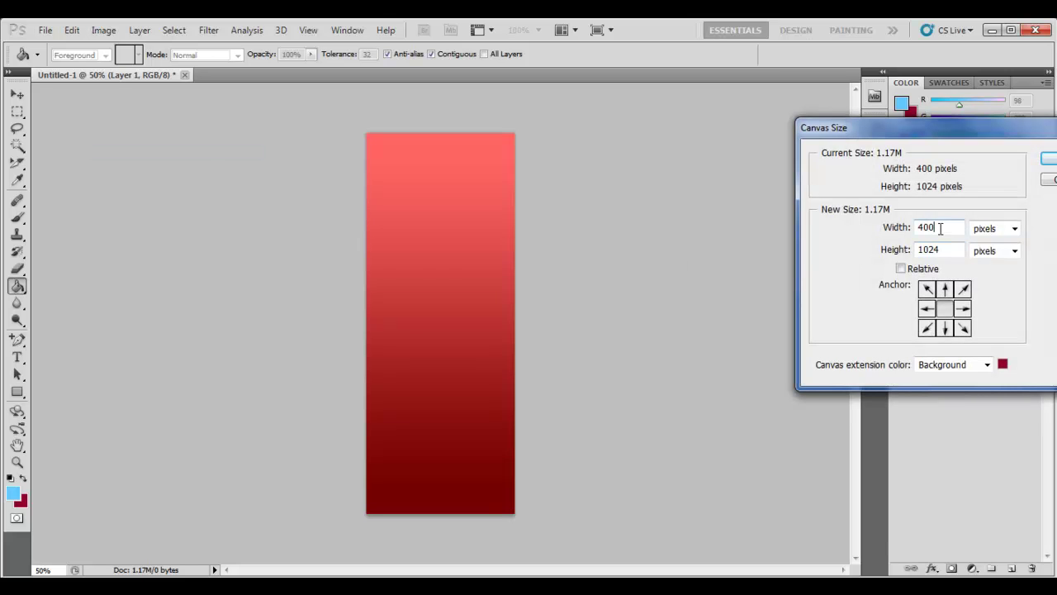
click(906, 232)
text(1)
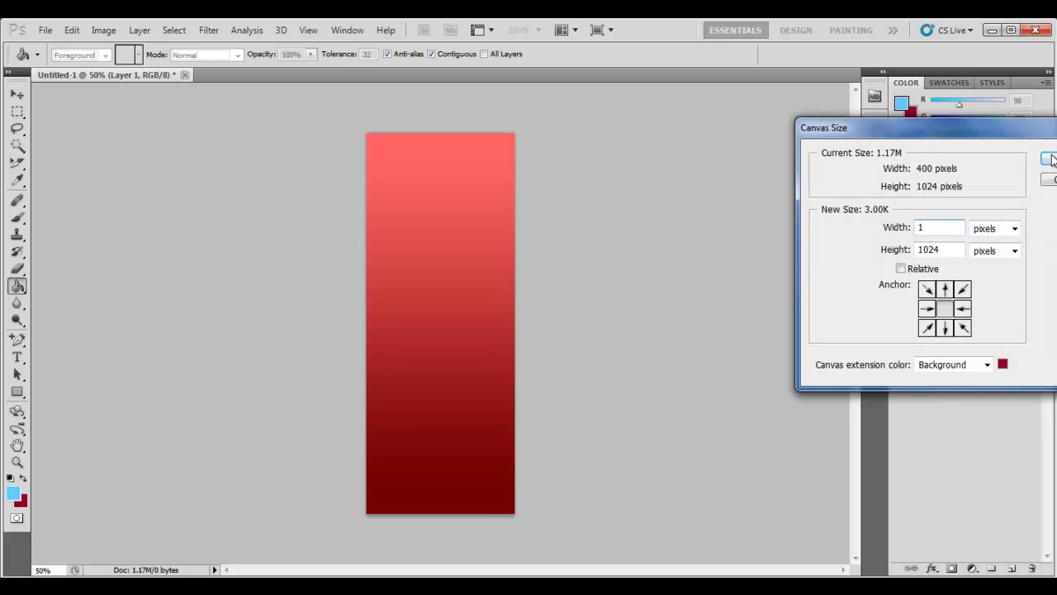
click(1047, 159)
click(560, 237)
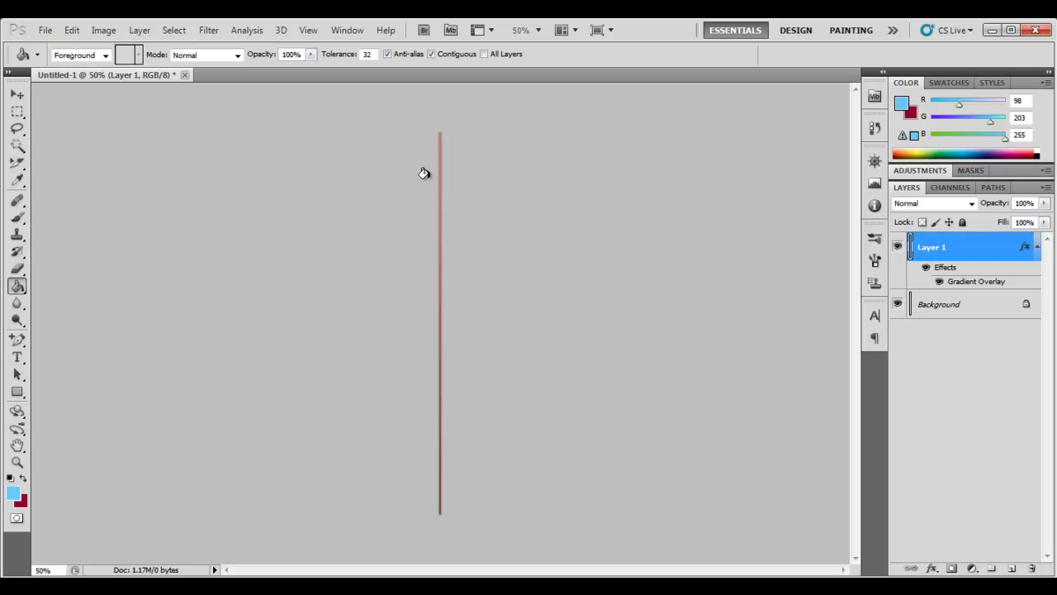
Step: Save the strip to the Desktop as bg.jpg with maximum JPEG quality
click(48, 33)
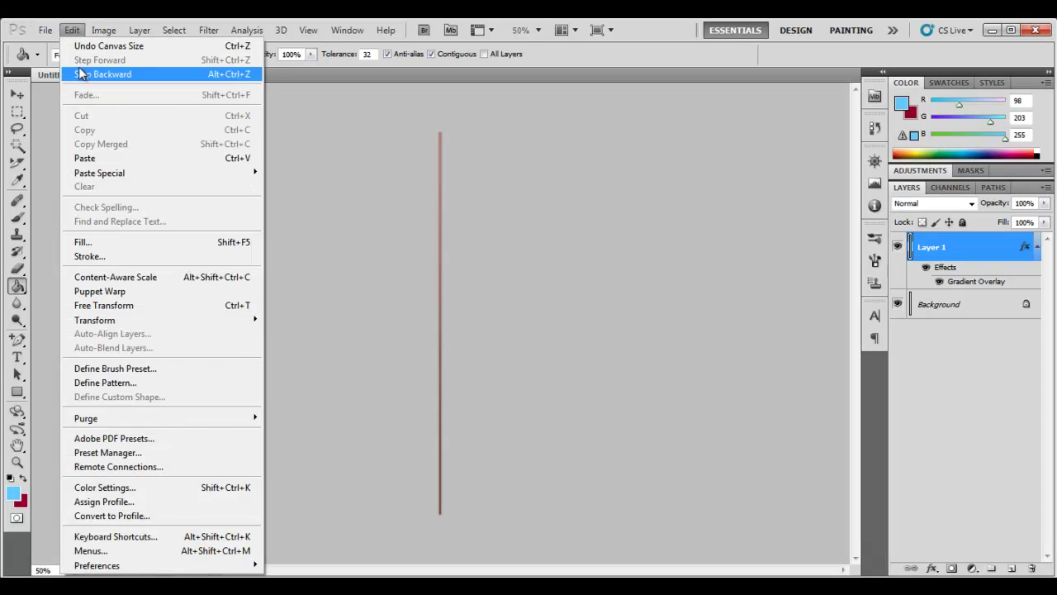
mouse_move(50, 34)
click(82, 256)
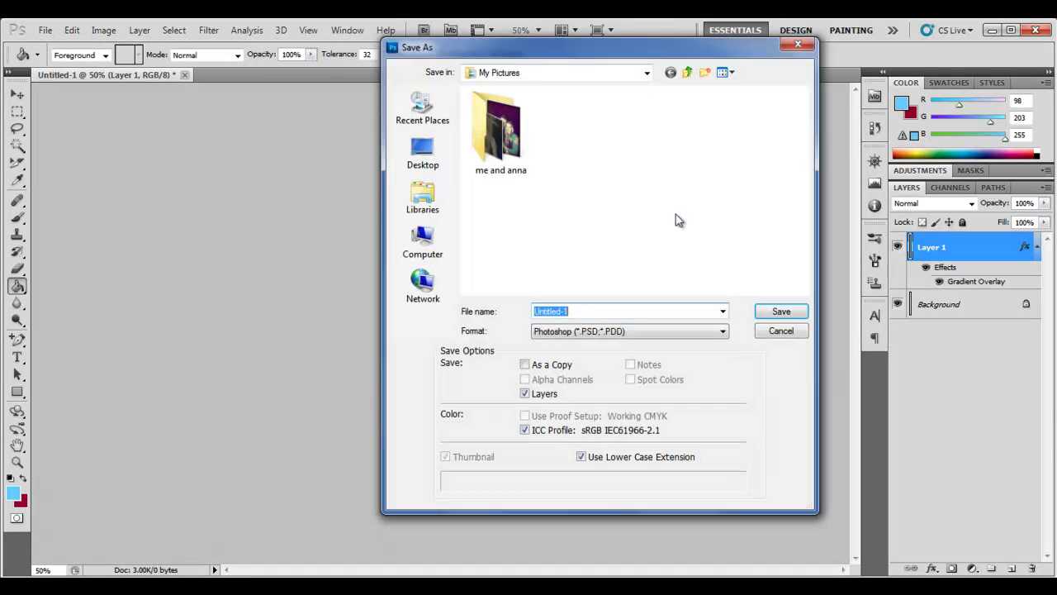
click(444, 196)
click(449, 174)
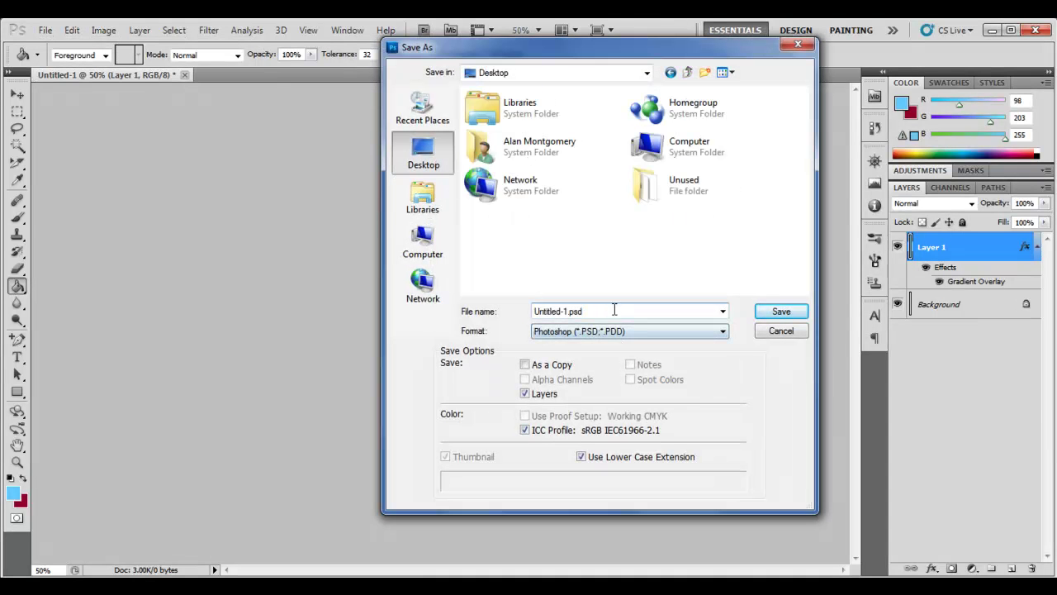
text(bg)
click(635, 332)
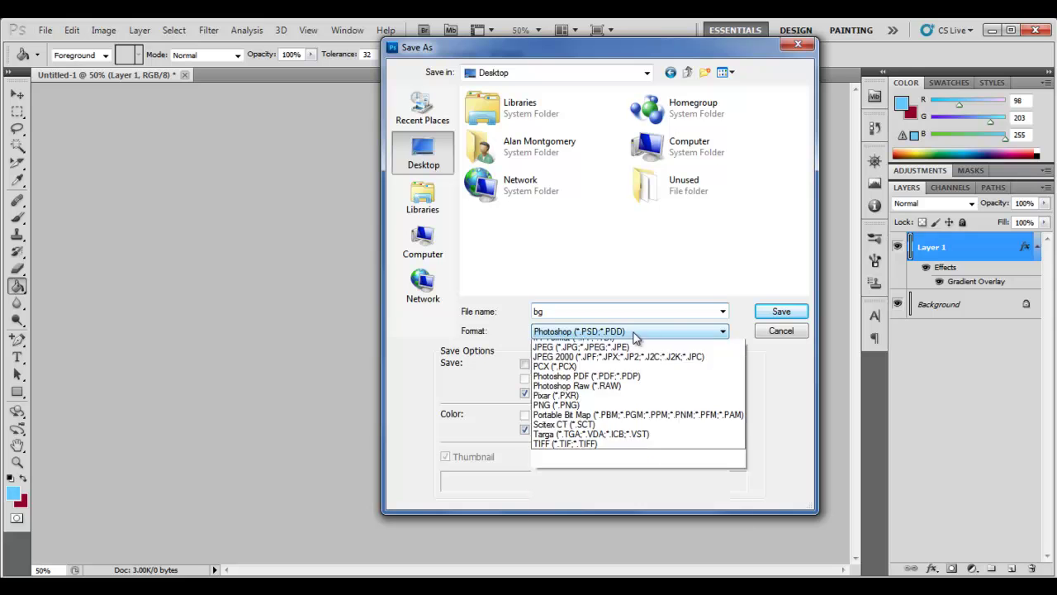
click(595, 431)
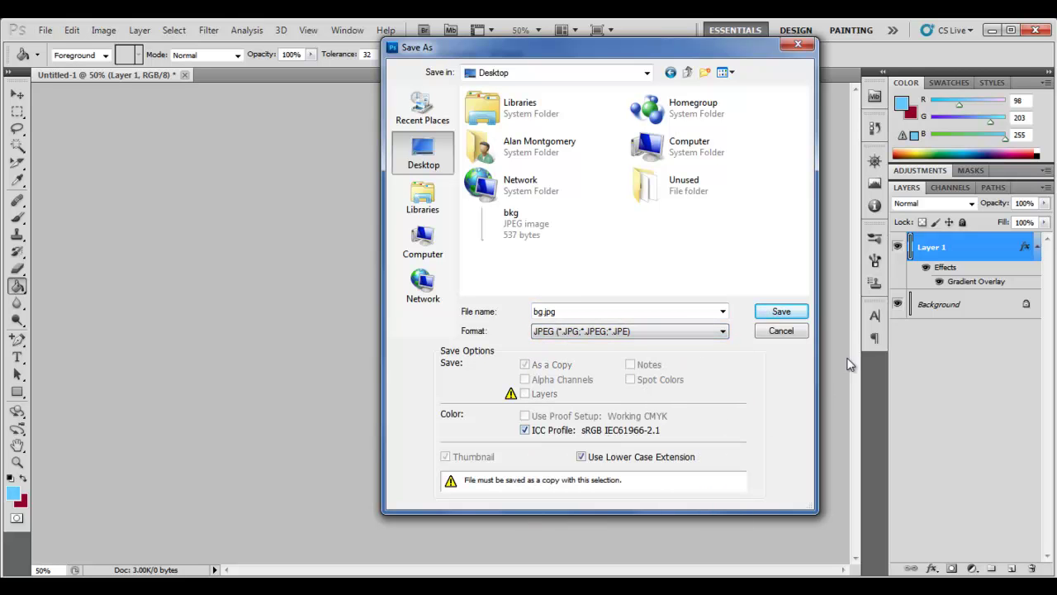
click(790, 314)
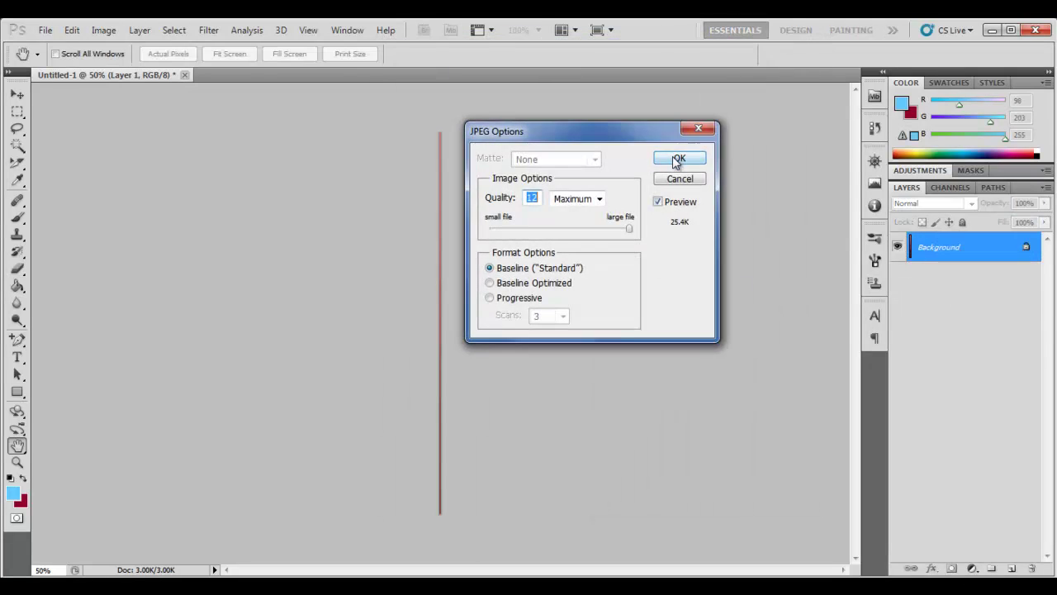
click(667, 156)
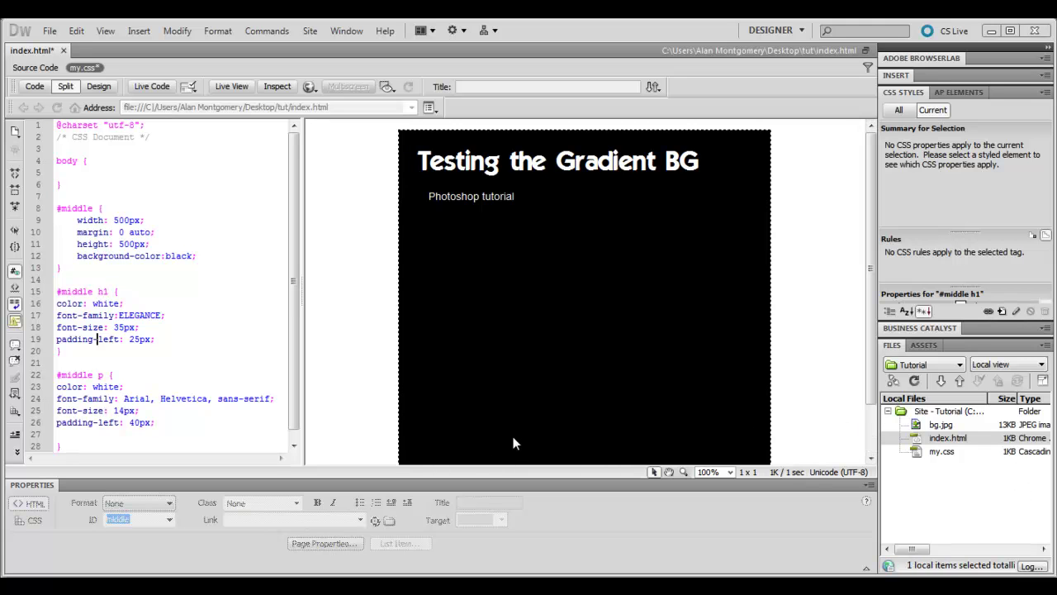
Step: Place the cursor inside the empty body rule in my.css
click(143, 257)
click(72, 170)
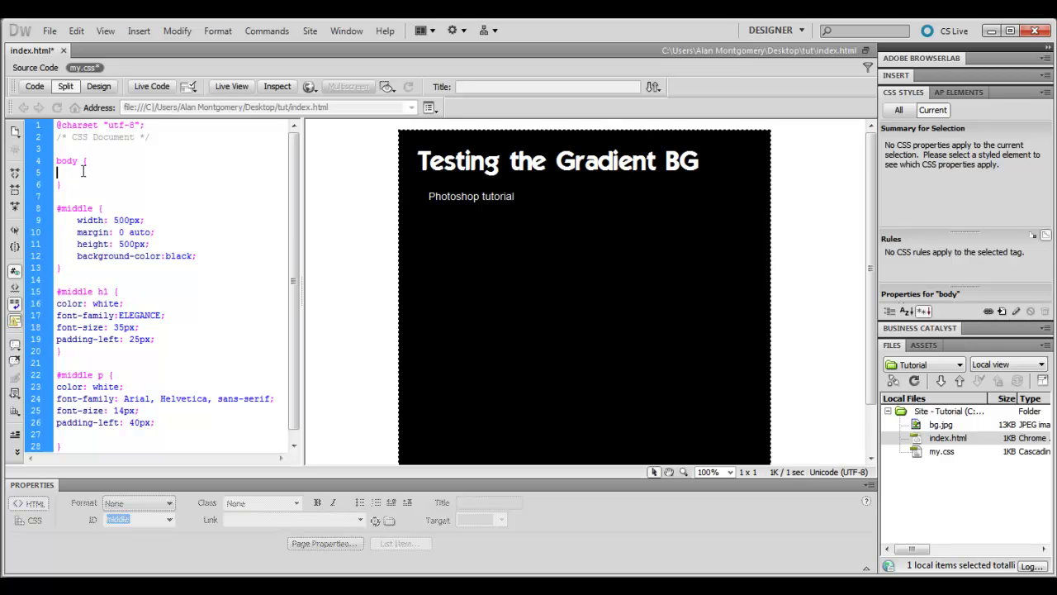
Step: Set the body rule's background-image to url(bg.jpg), refresh Design view, and preview with F12
text(background-)
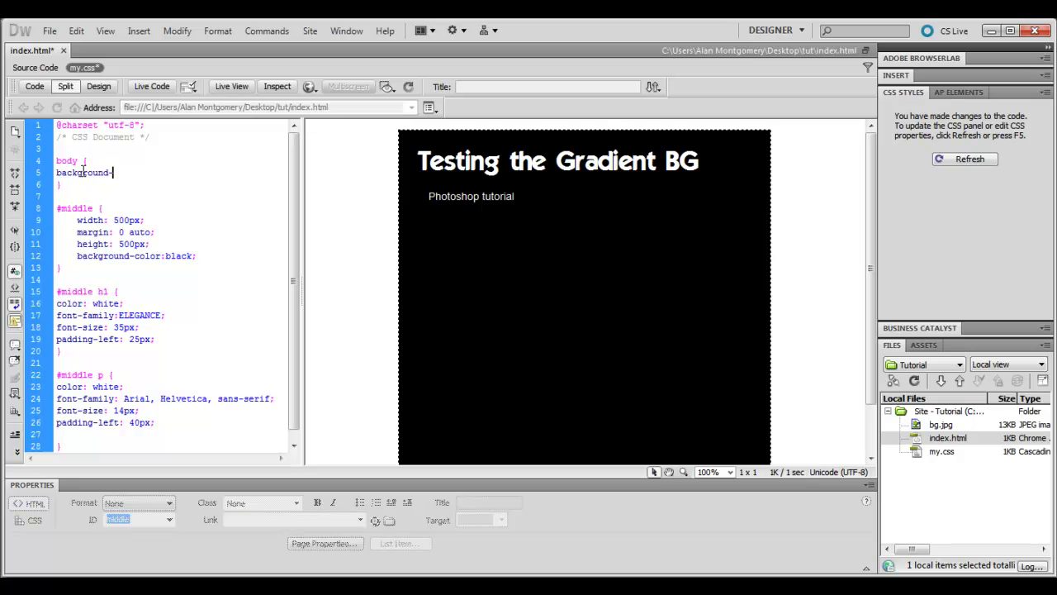
text(image:)
key(Return)
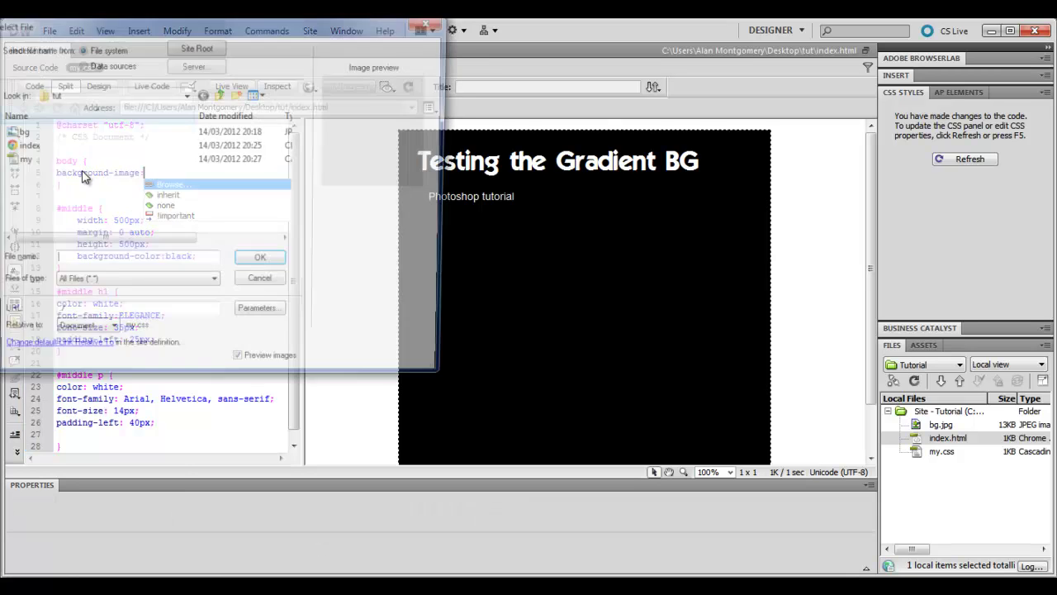
click(33, 133)
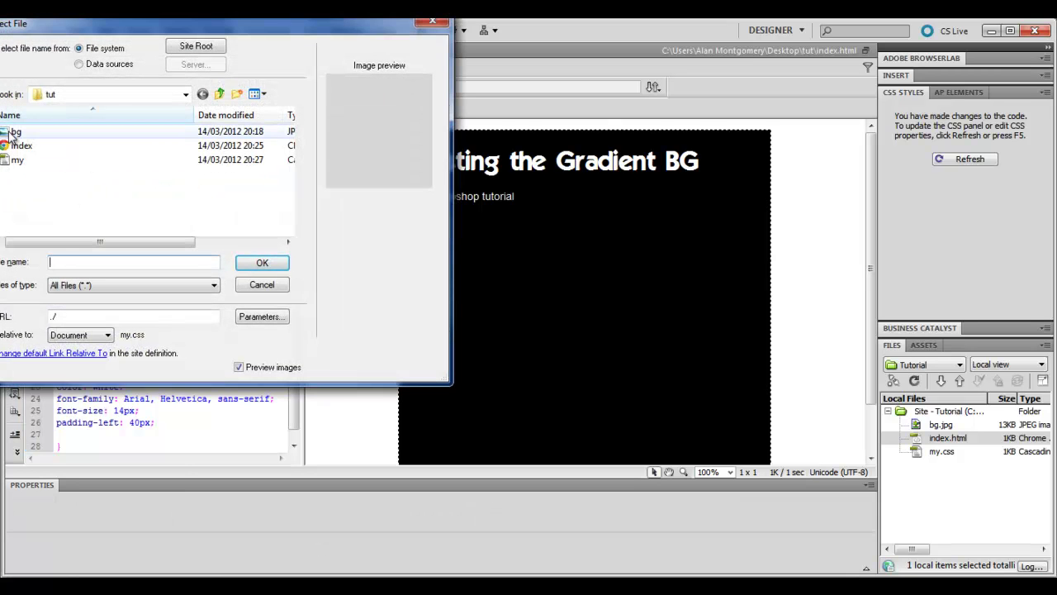
click(261, 262)
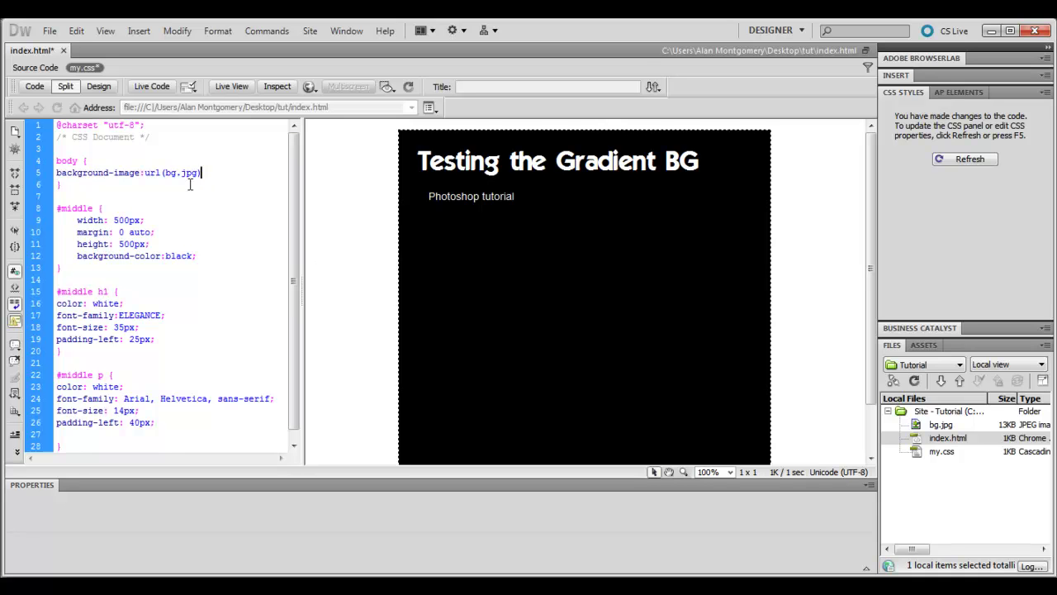
click(321, 220)
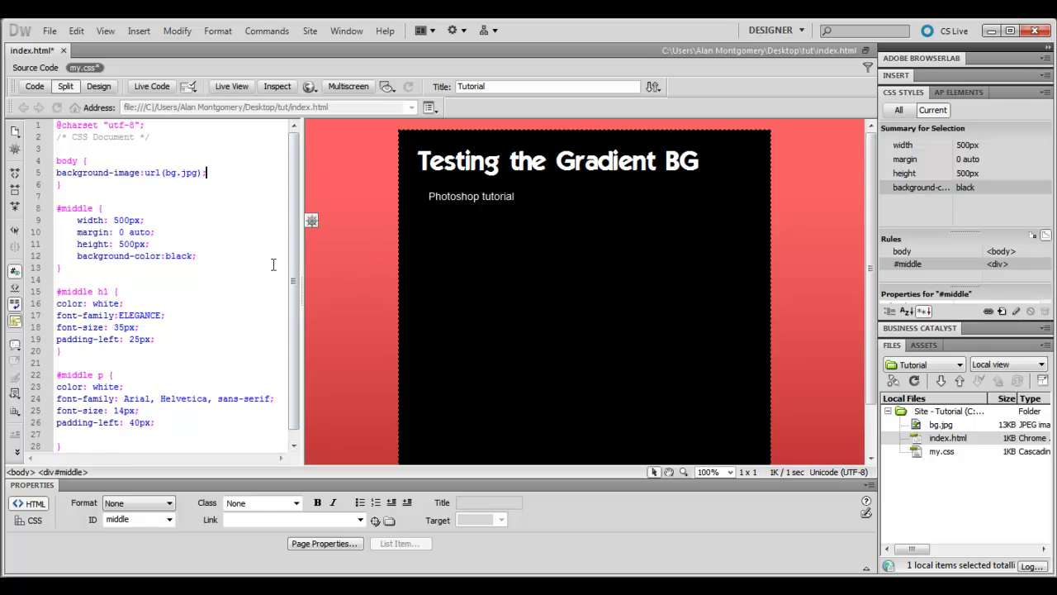
key(F12)
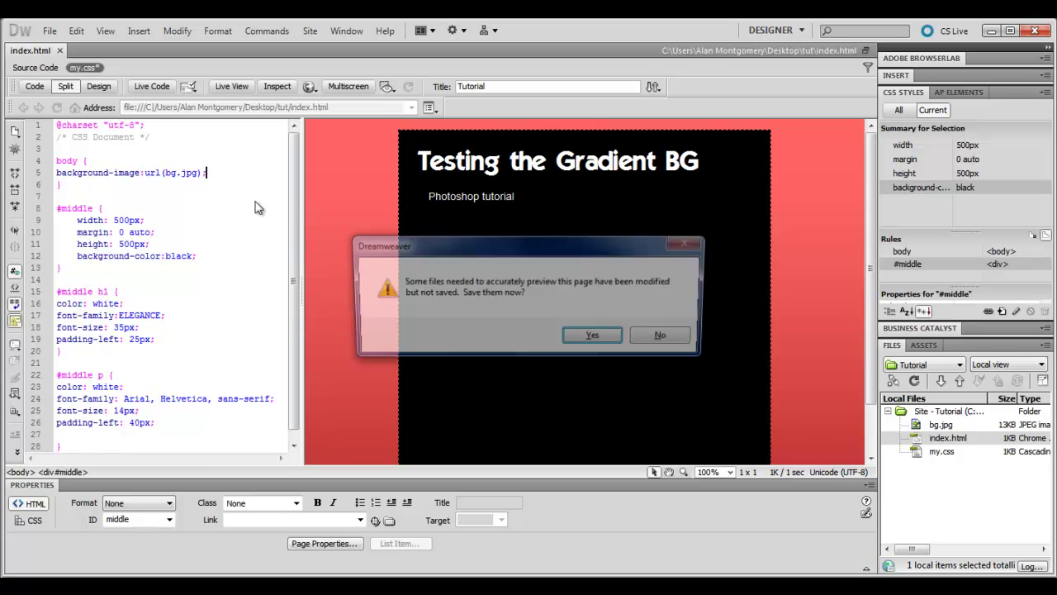
Step: Save the modified files so the page opens in the browser preview
click(600, 335)
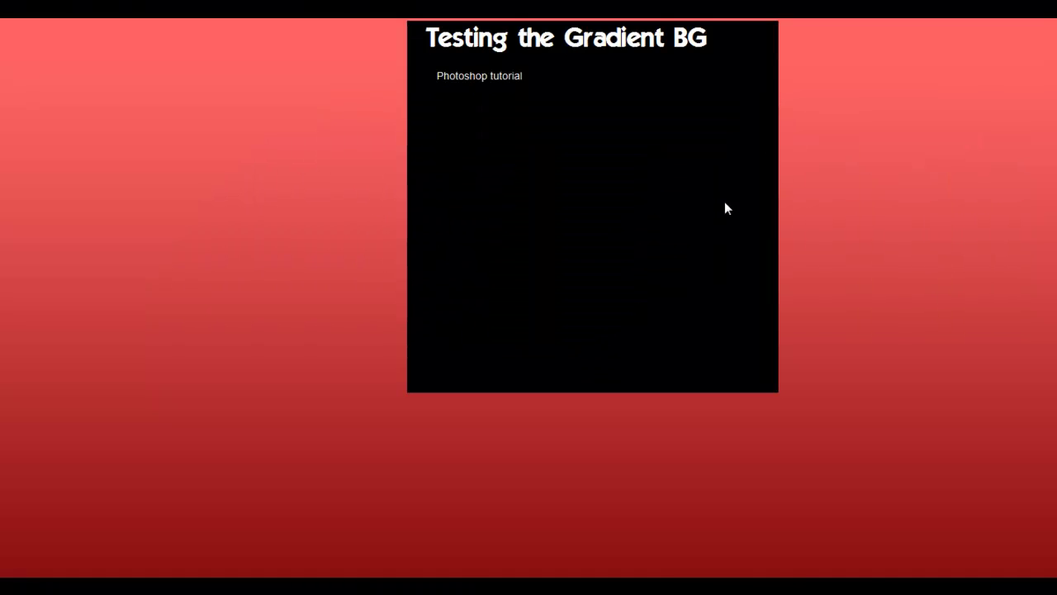